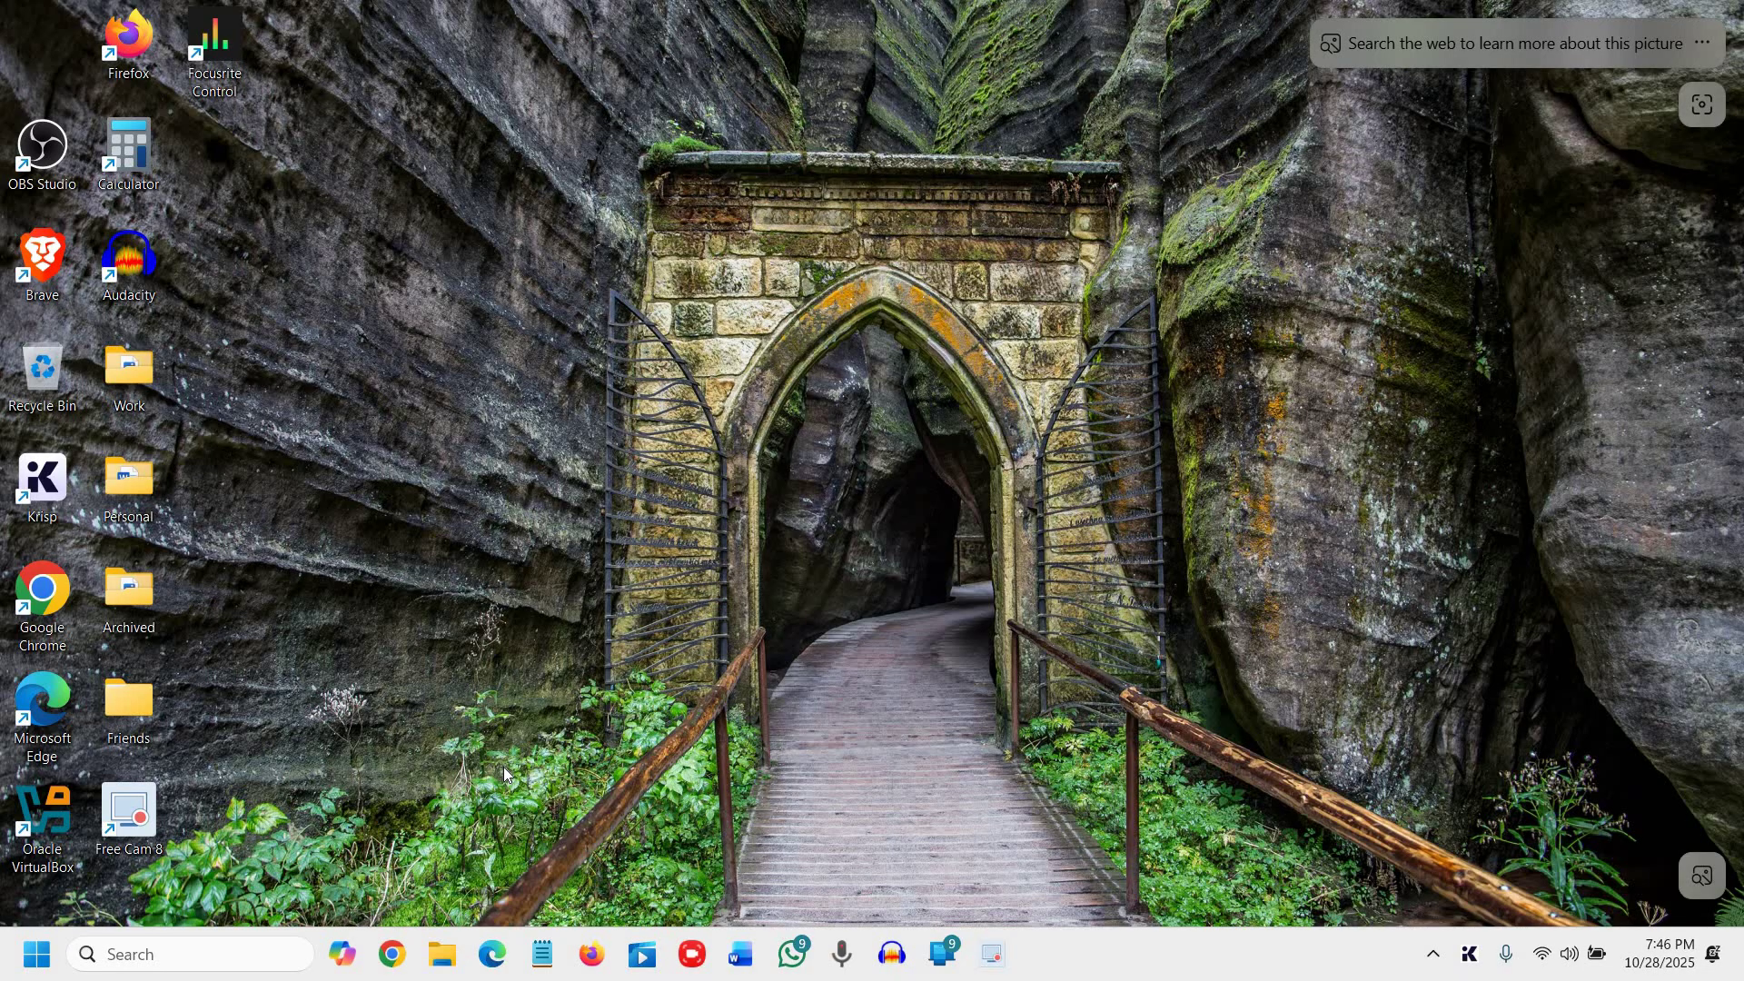
Step: Launch Control Panel from Windows Search, maximize its window, and show items as large icons
left_click(33, 954)
left_click(112, 954)
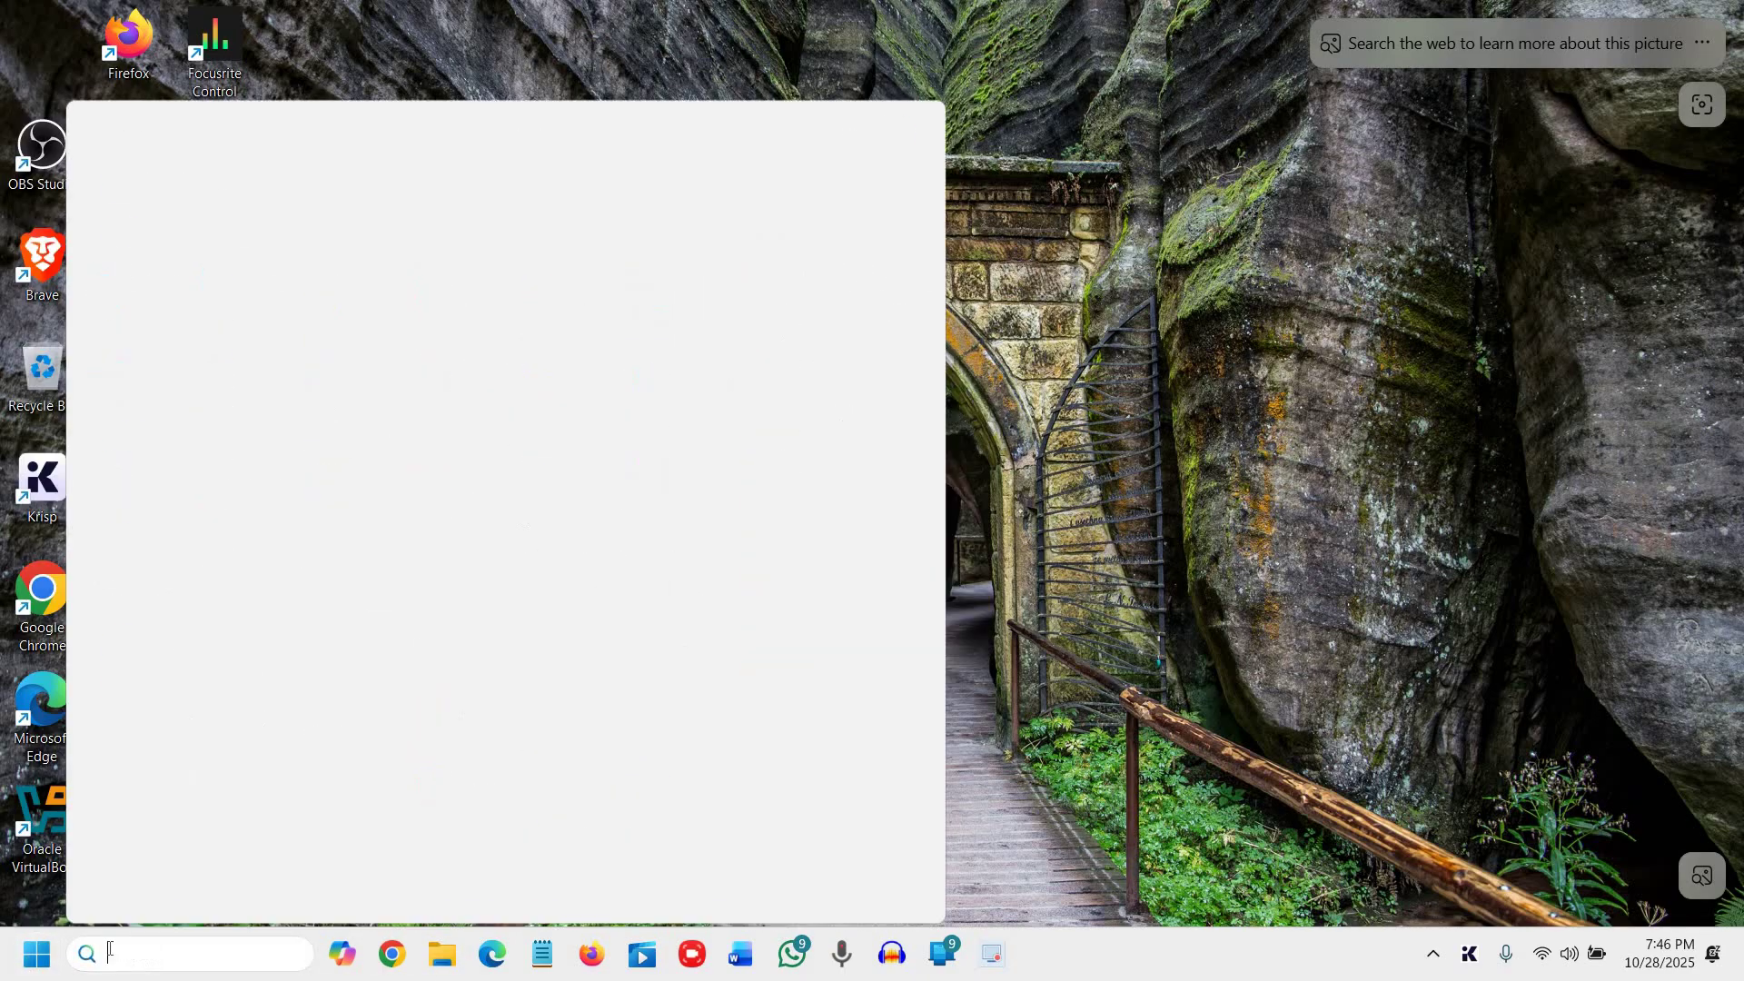
type("co")
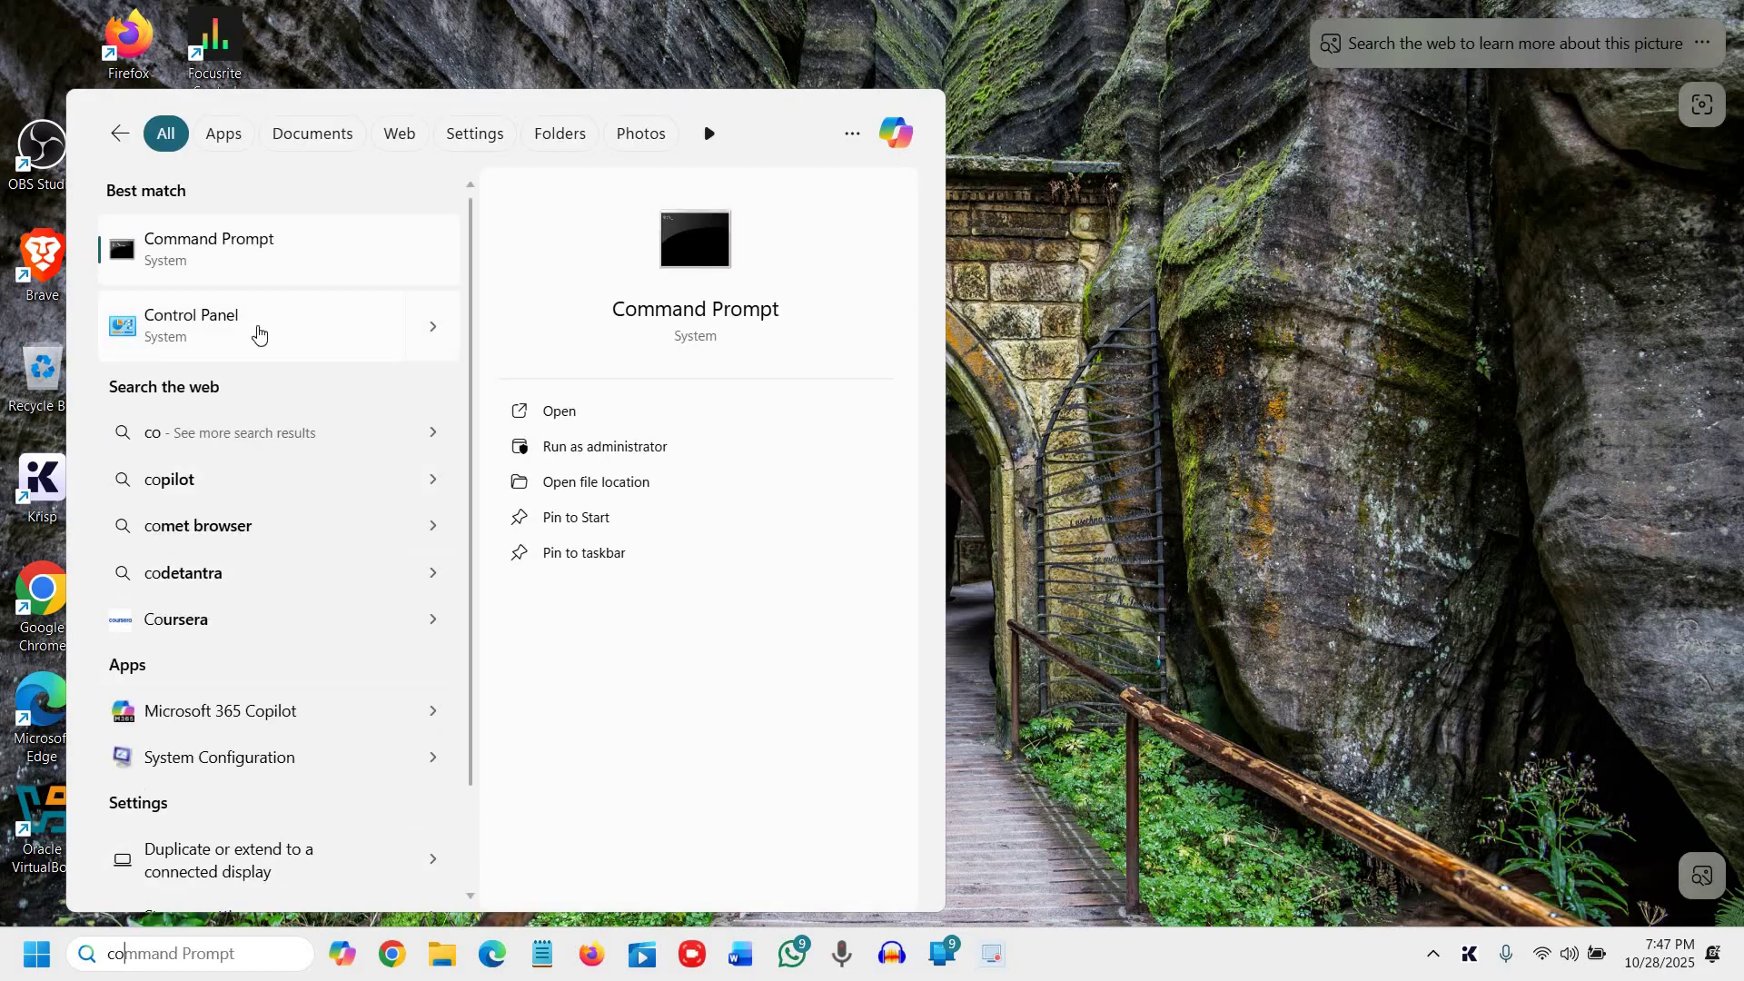
left_click(258, 334)
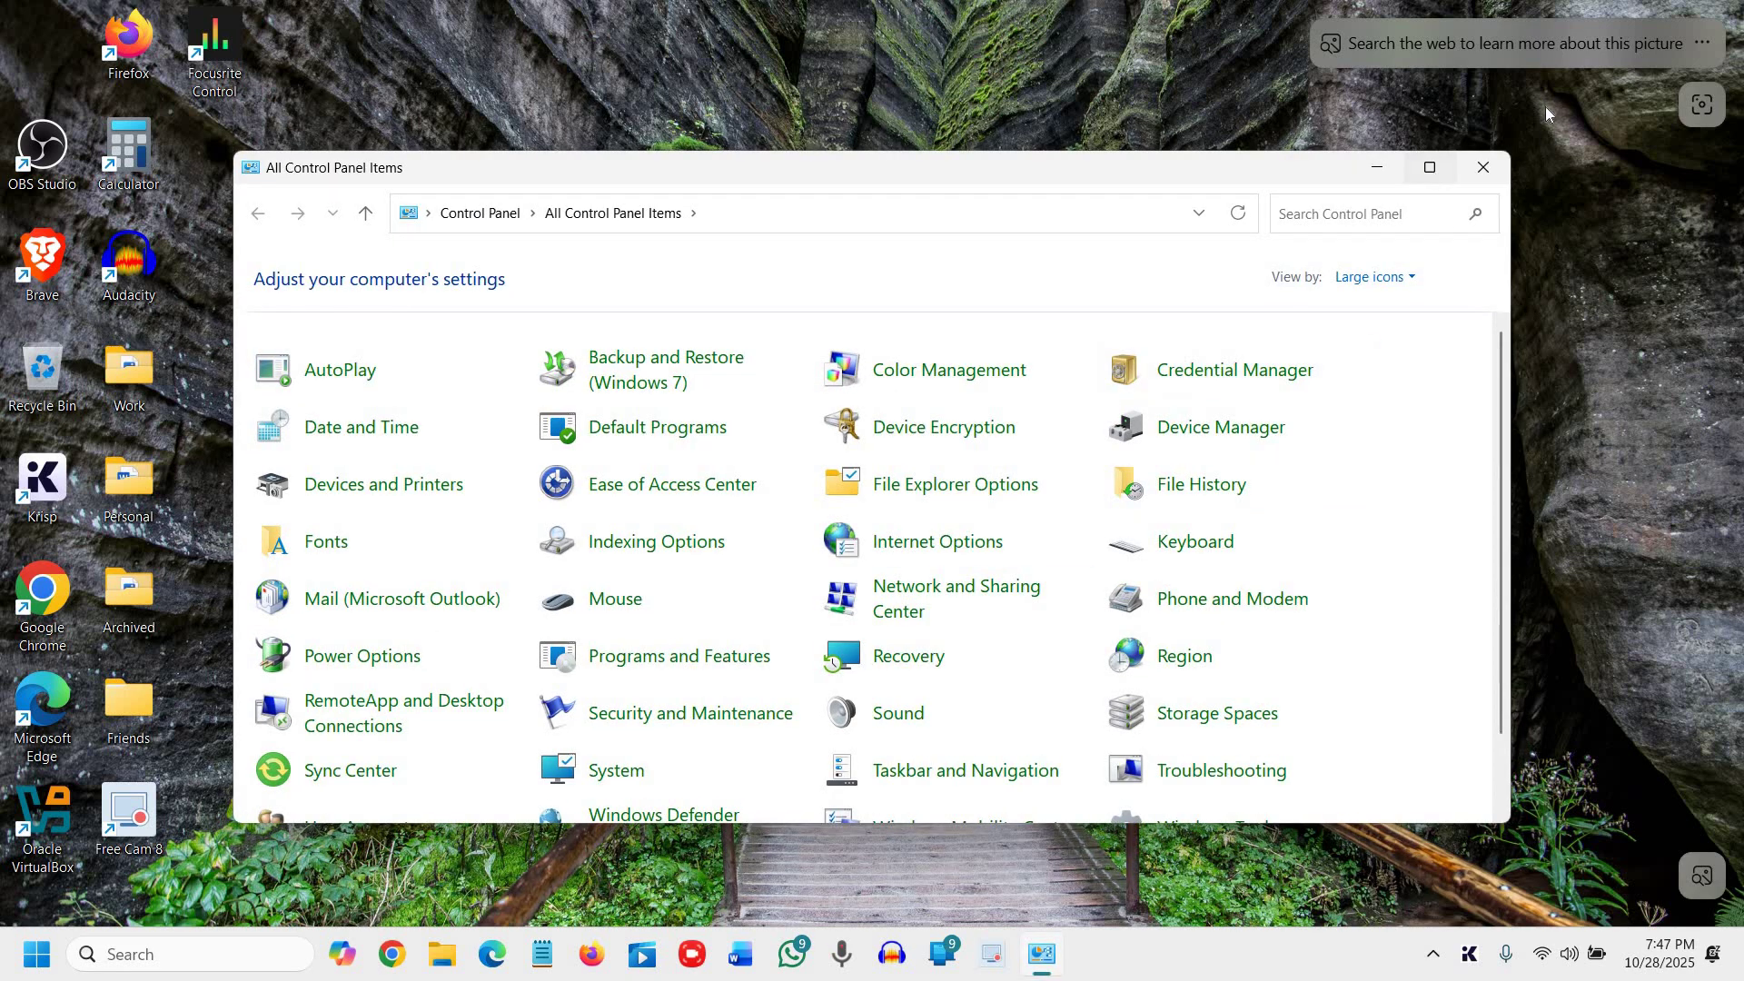
left_click(1430, 167)
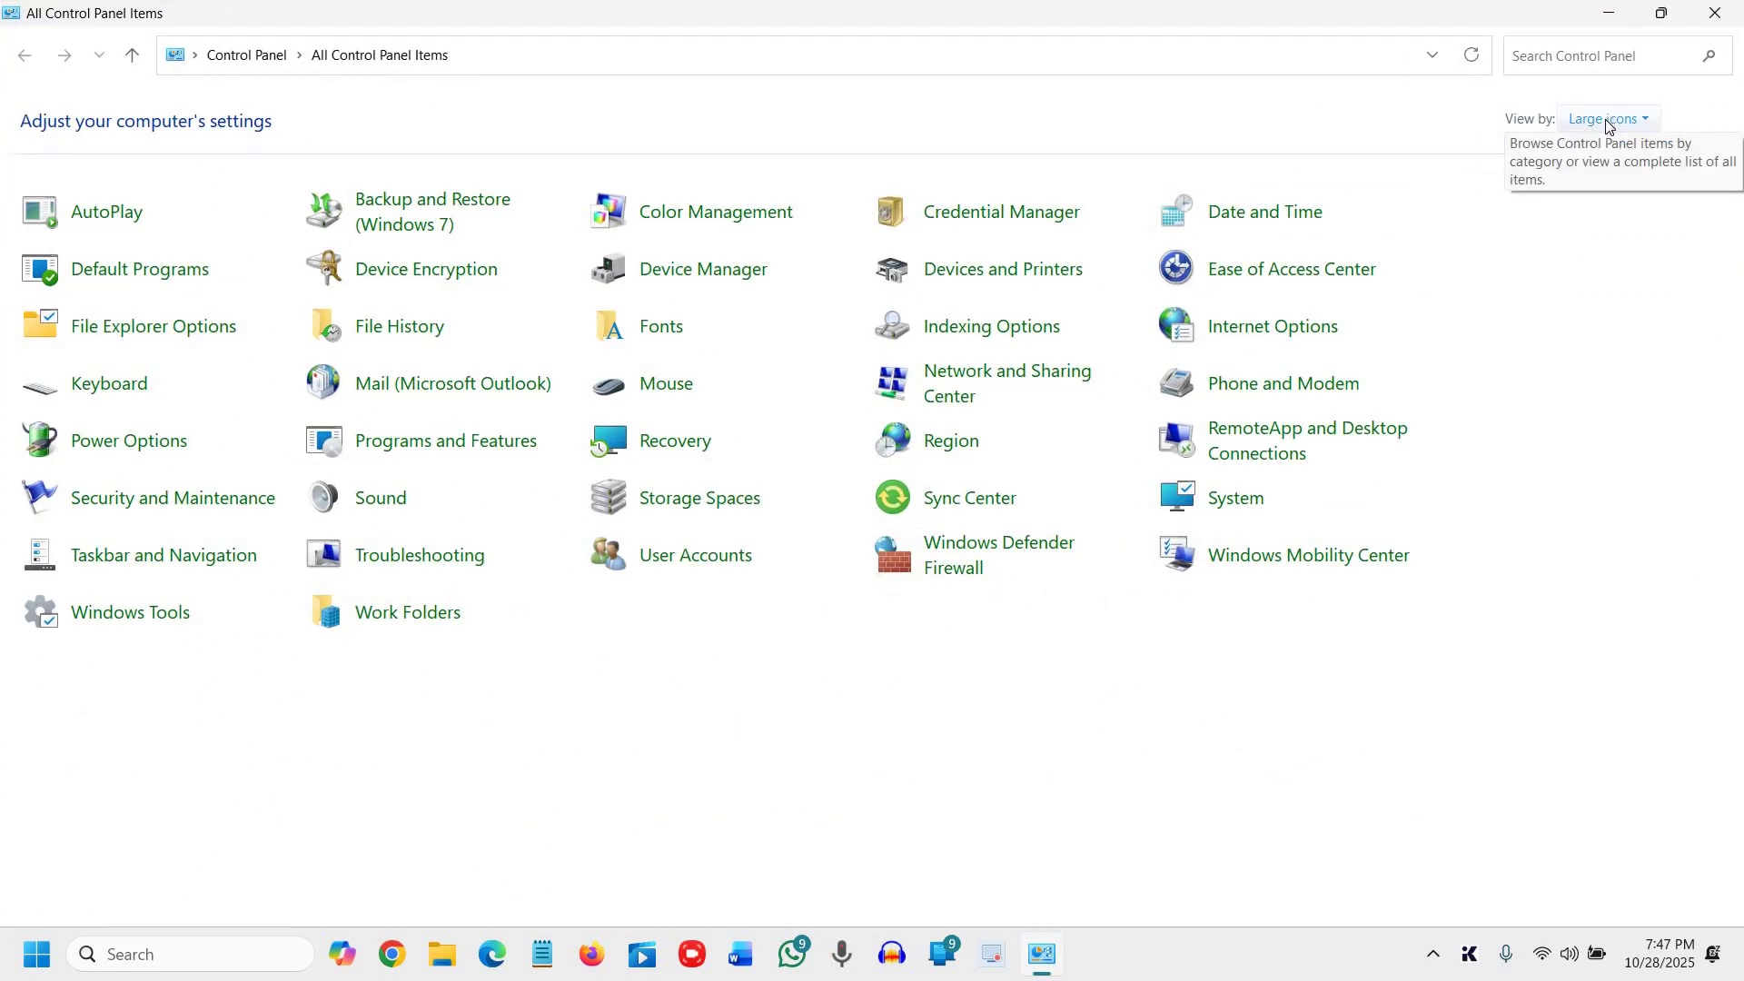
left_click(1606, 123)
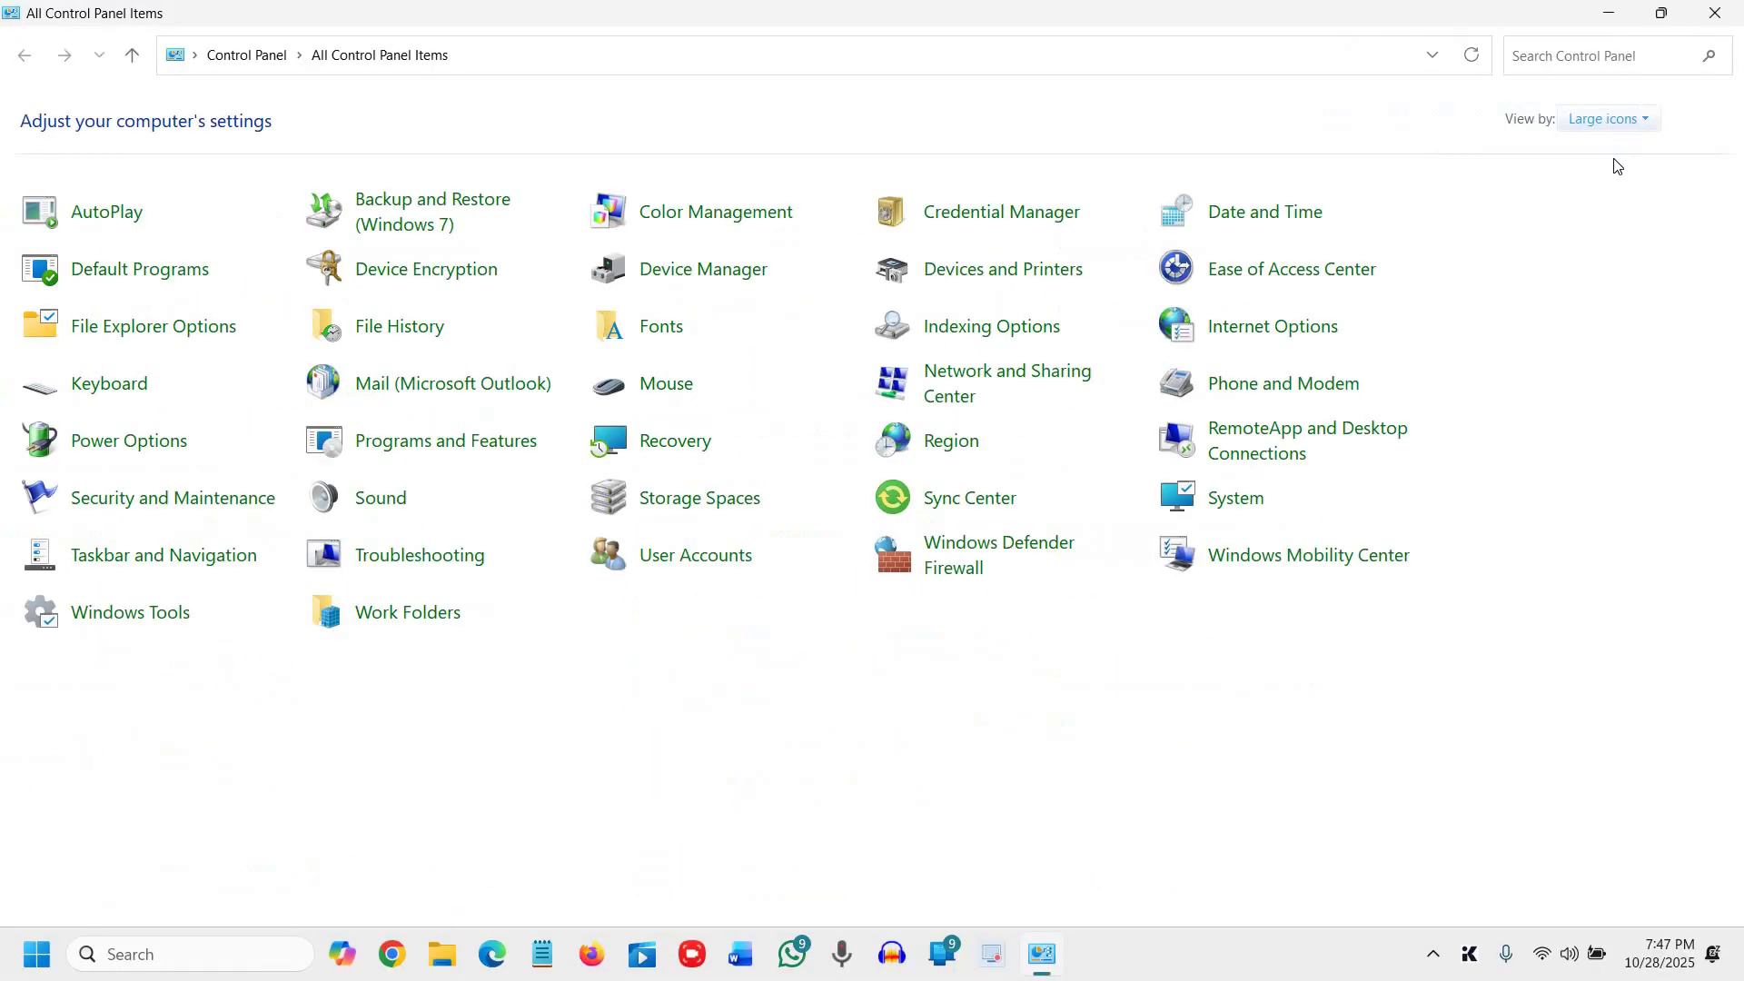
left_click(1655, 434)
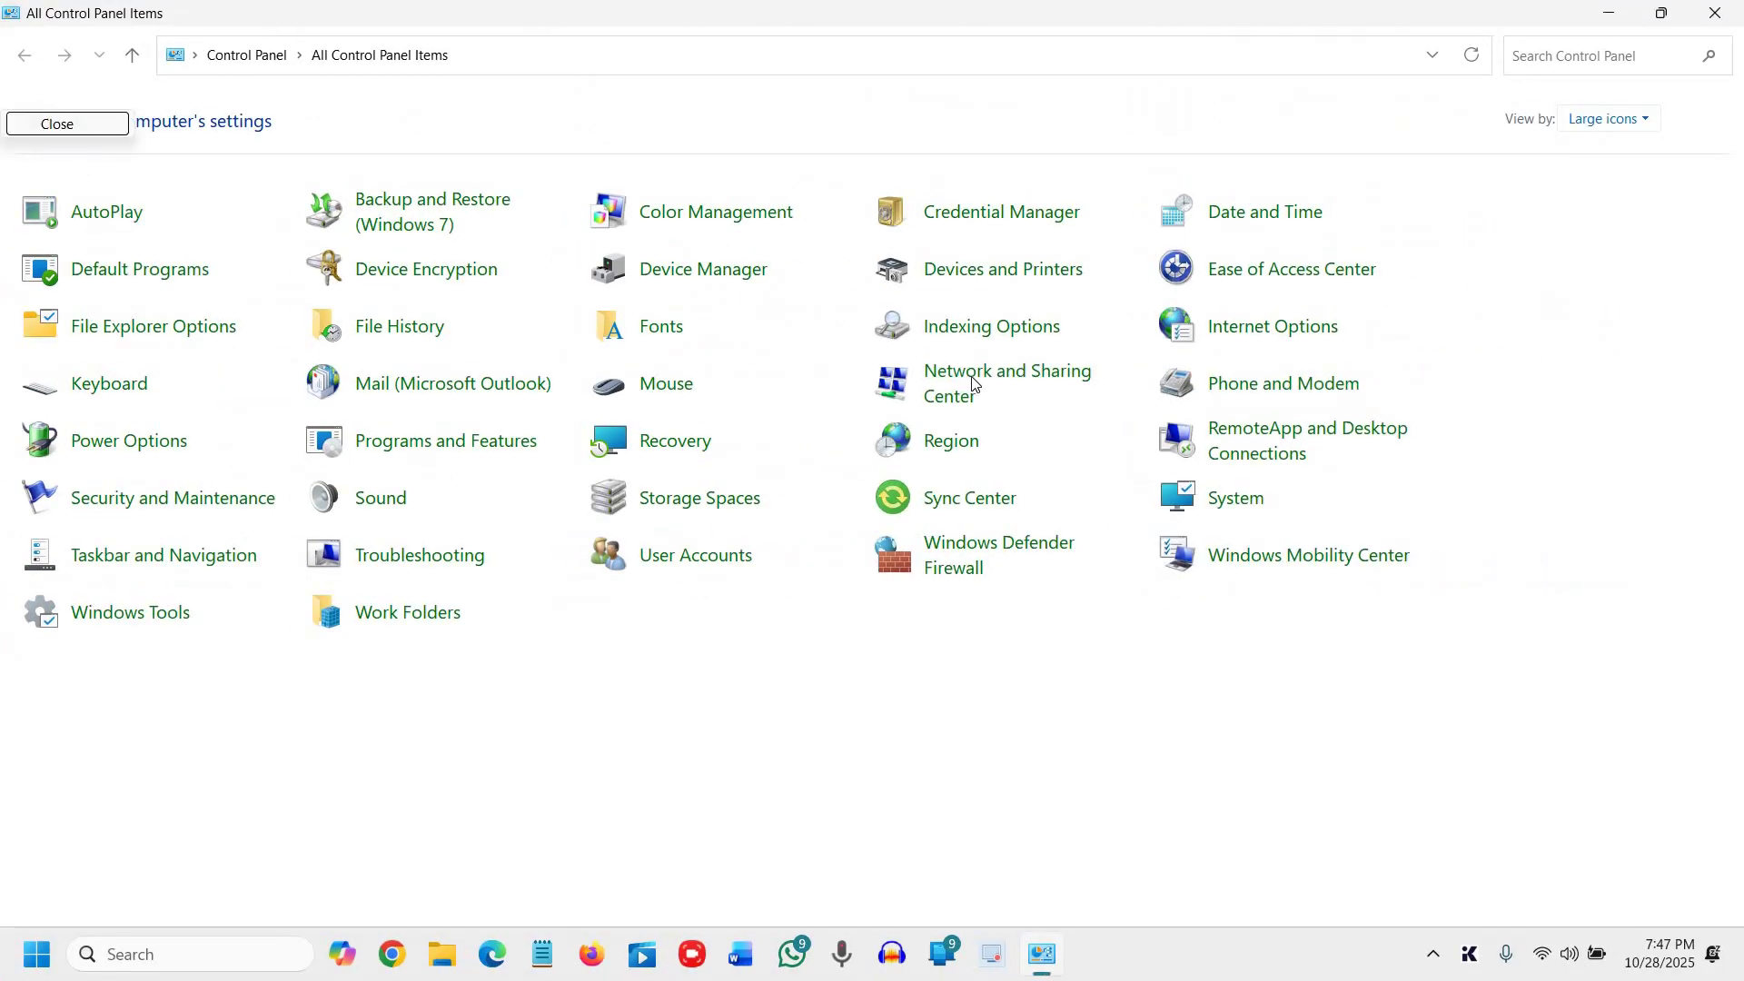
Step: Open Network Connections from Network and Sharing Center and check the Wi-Fi adapter's status
left_click(961, 376)
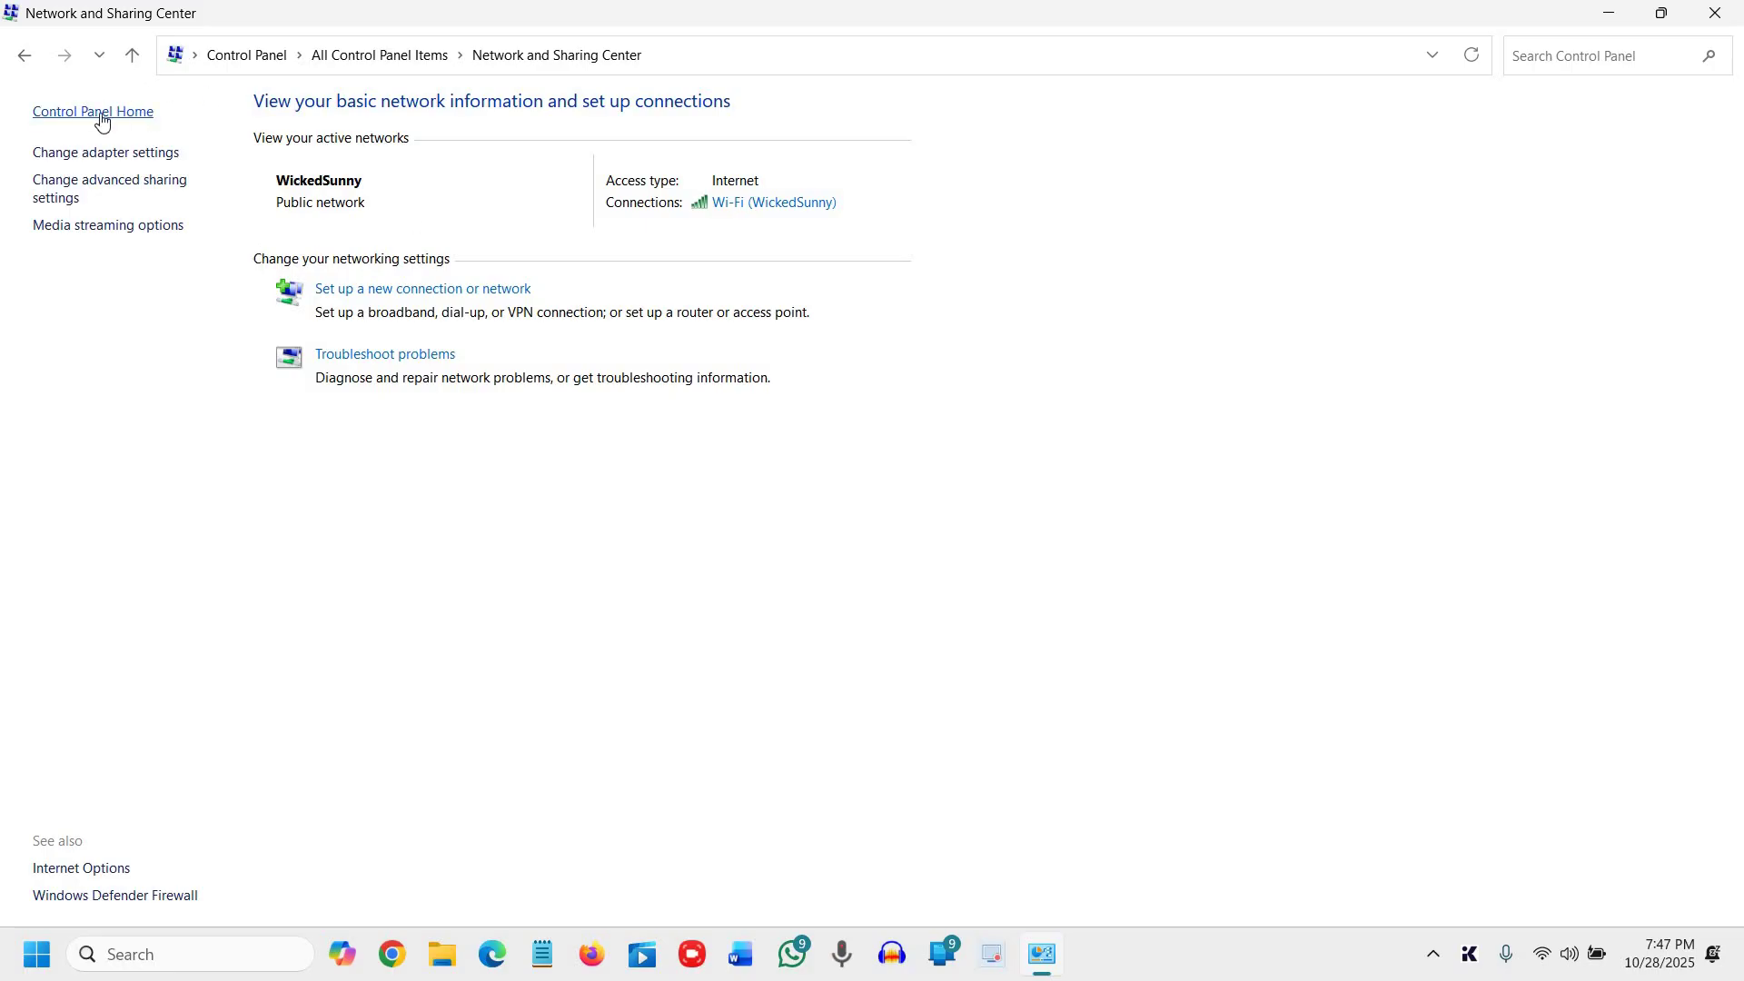
left_click(146, 153)
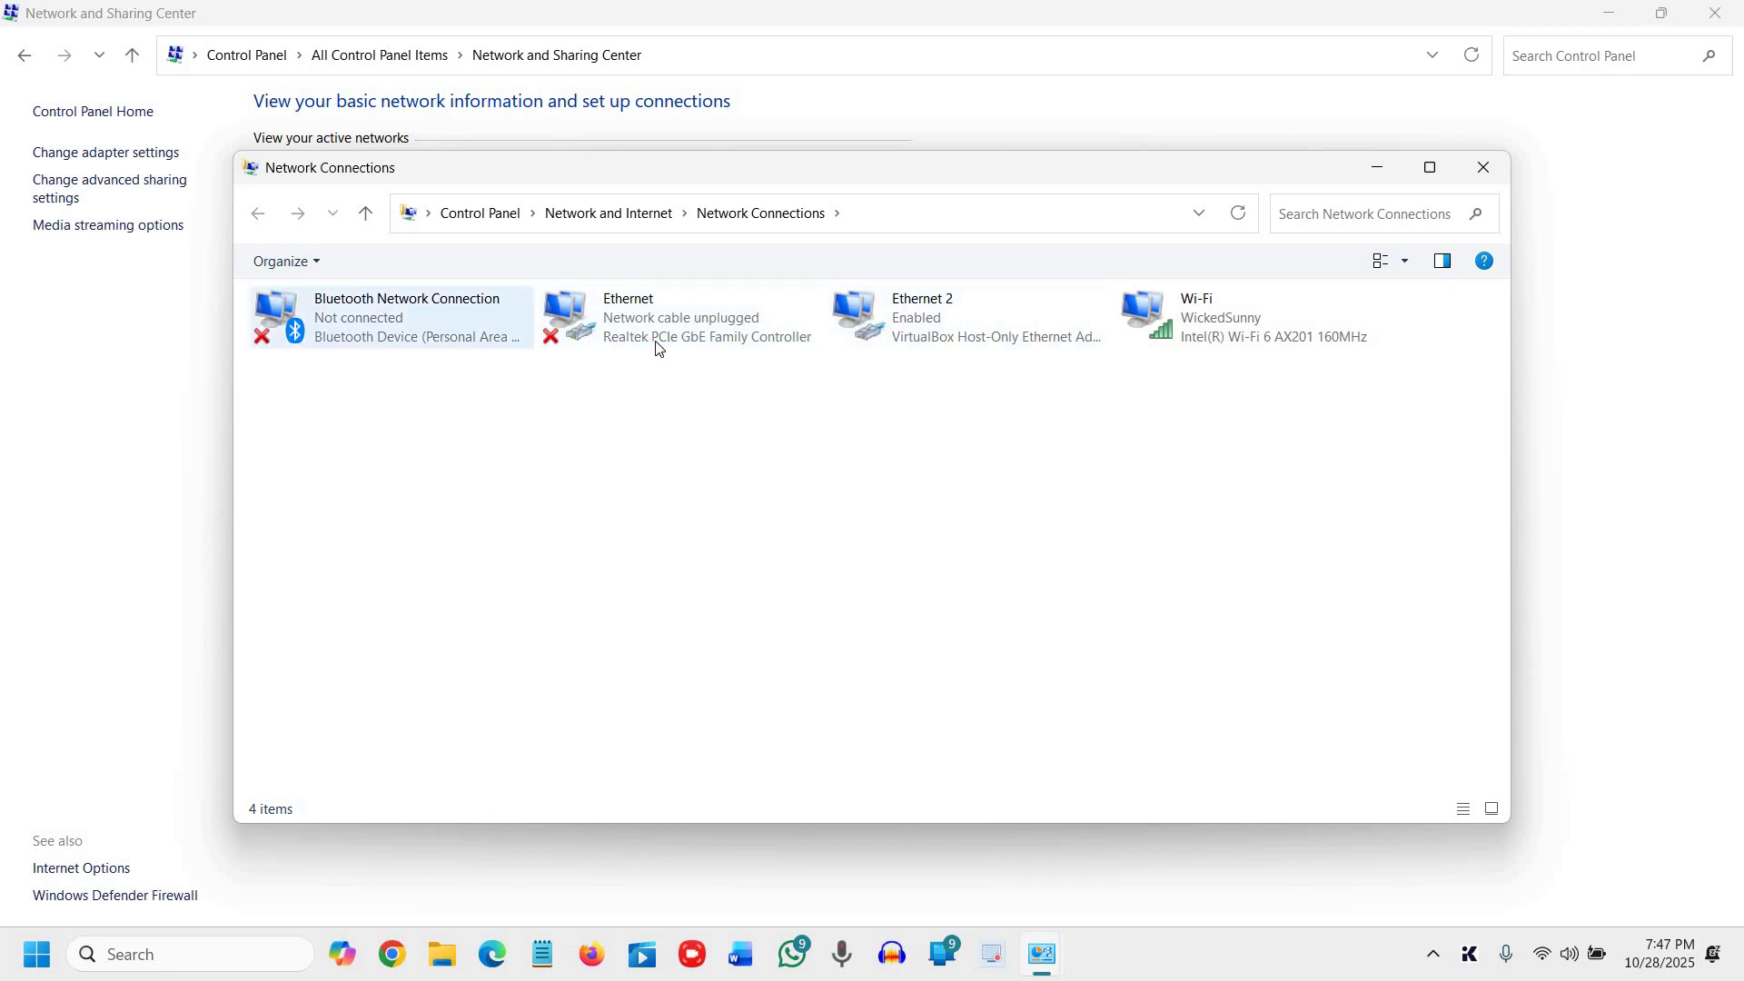
left_click(1212, 328)
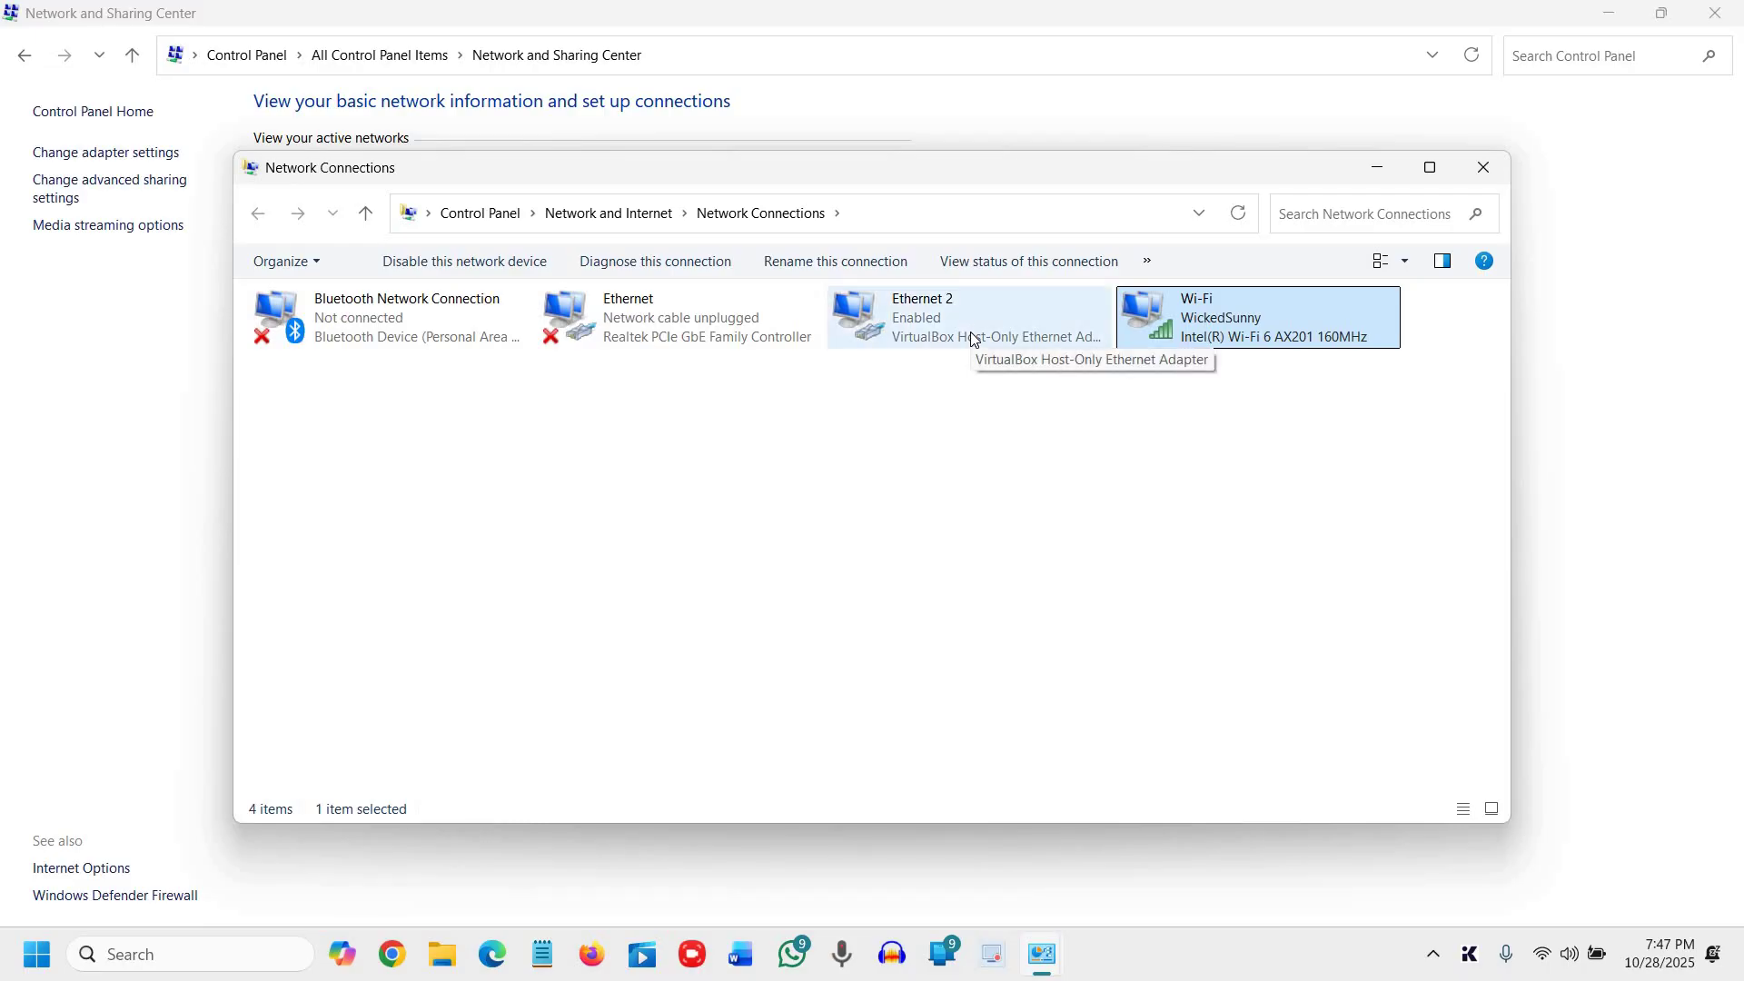
double_click(1216, 332)
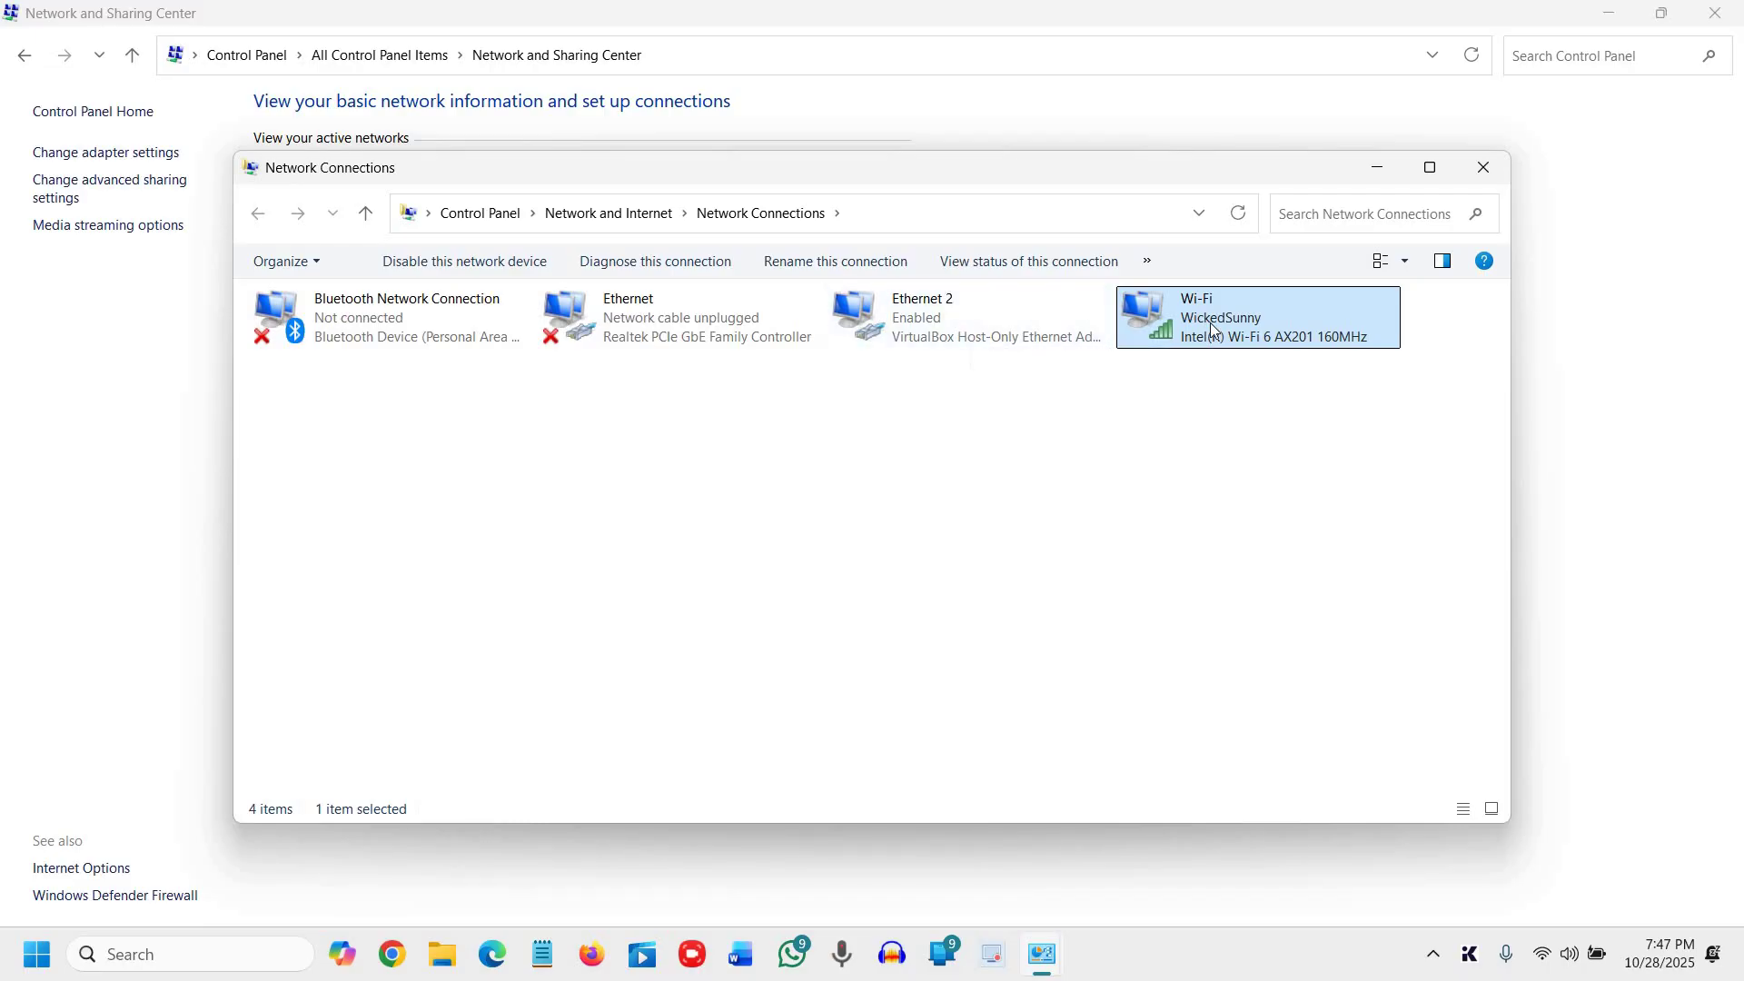
left_click(1014, 714)
Step: Open the Wi-Fi adapter's Internet Protocol Version 4 (TCP/IPv4) properties dialog
right_click(1216, 337)
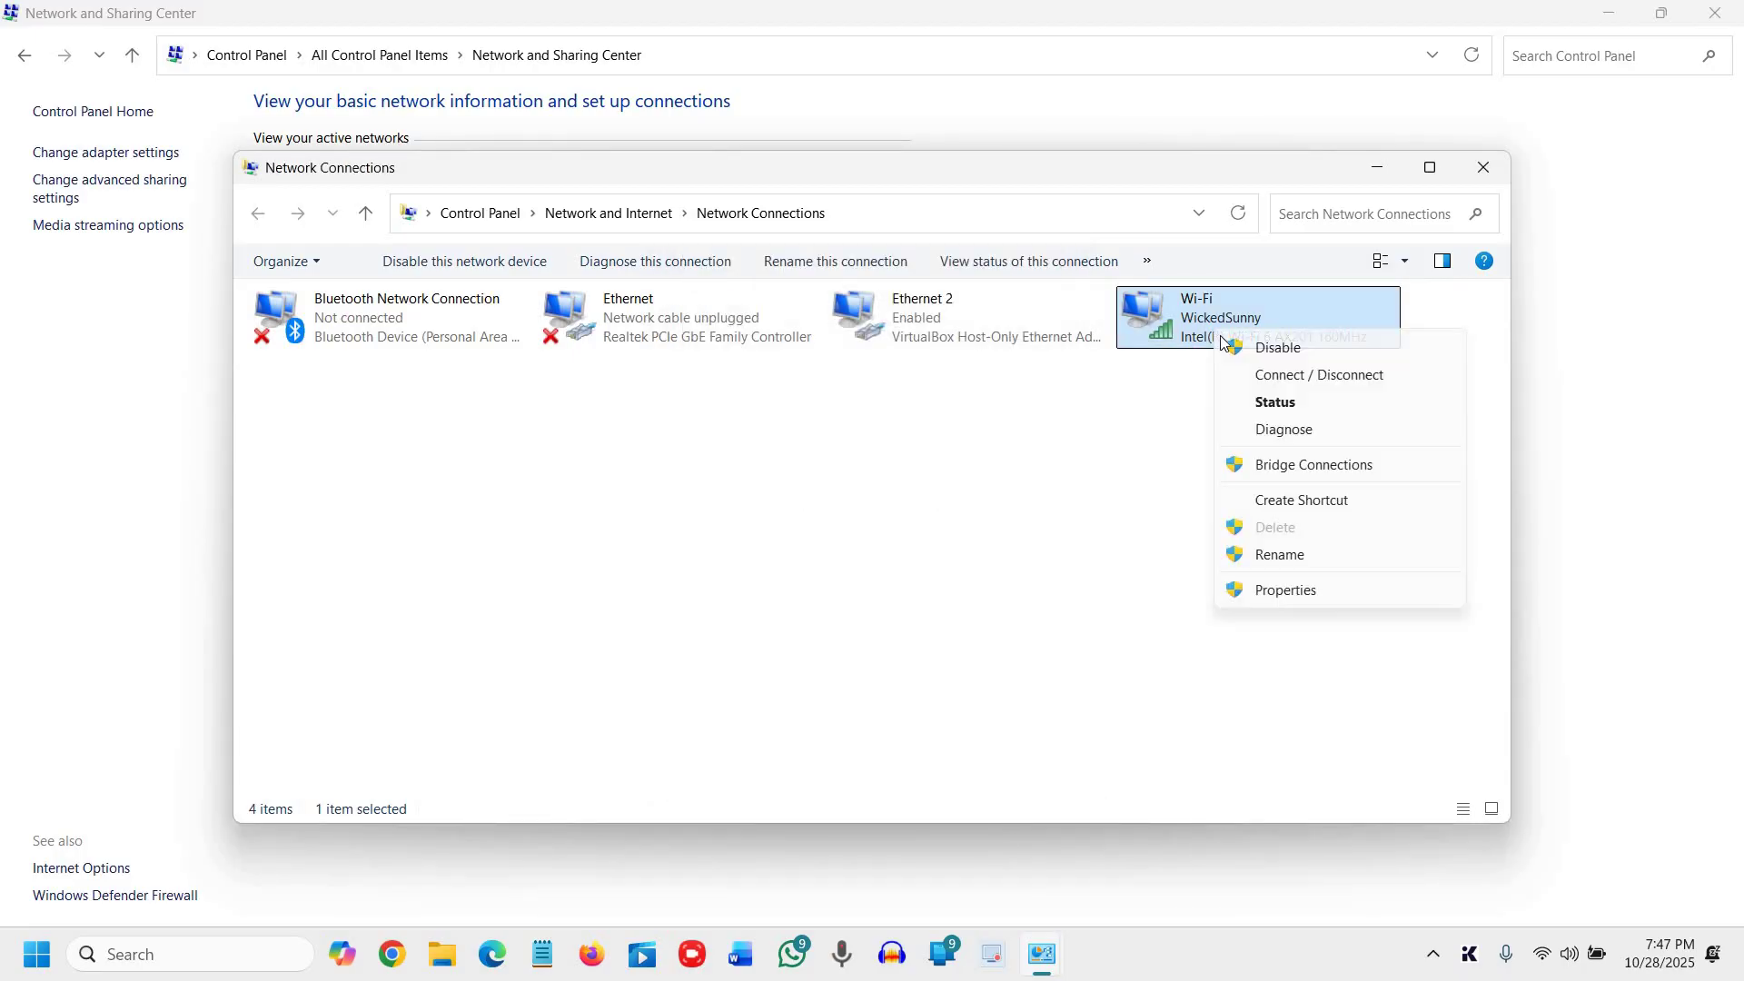
left_click(1286, 591)
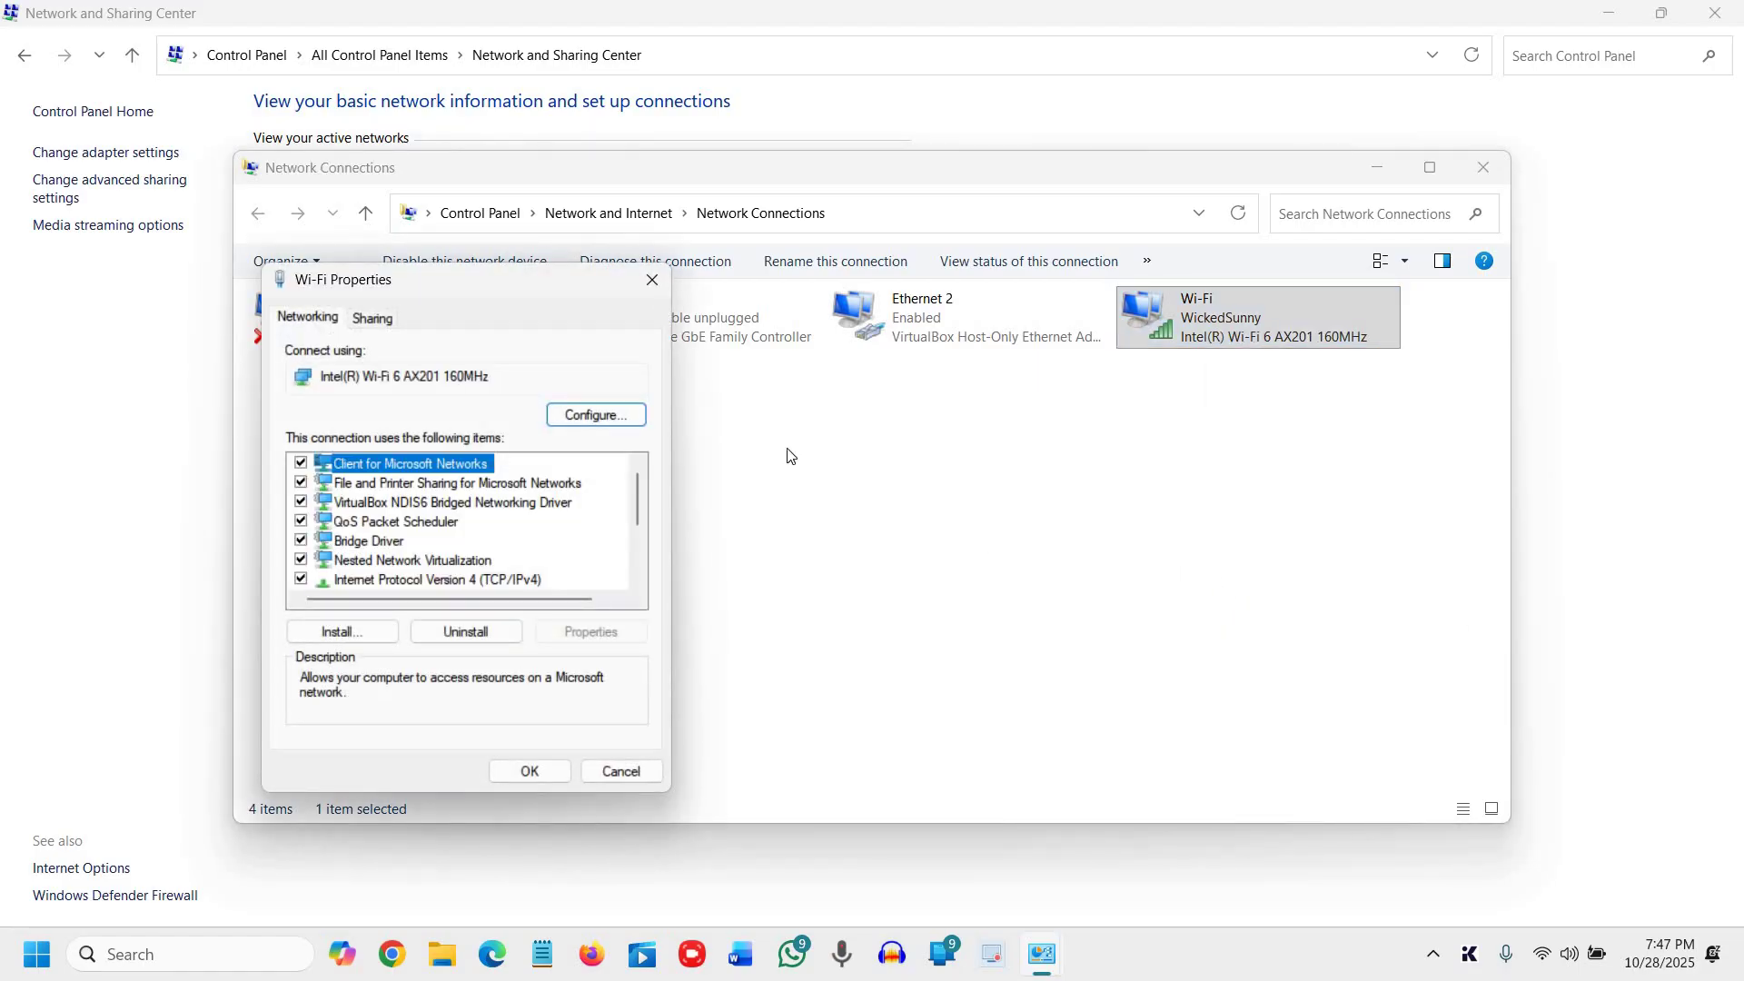
left_click(429, 580)
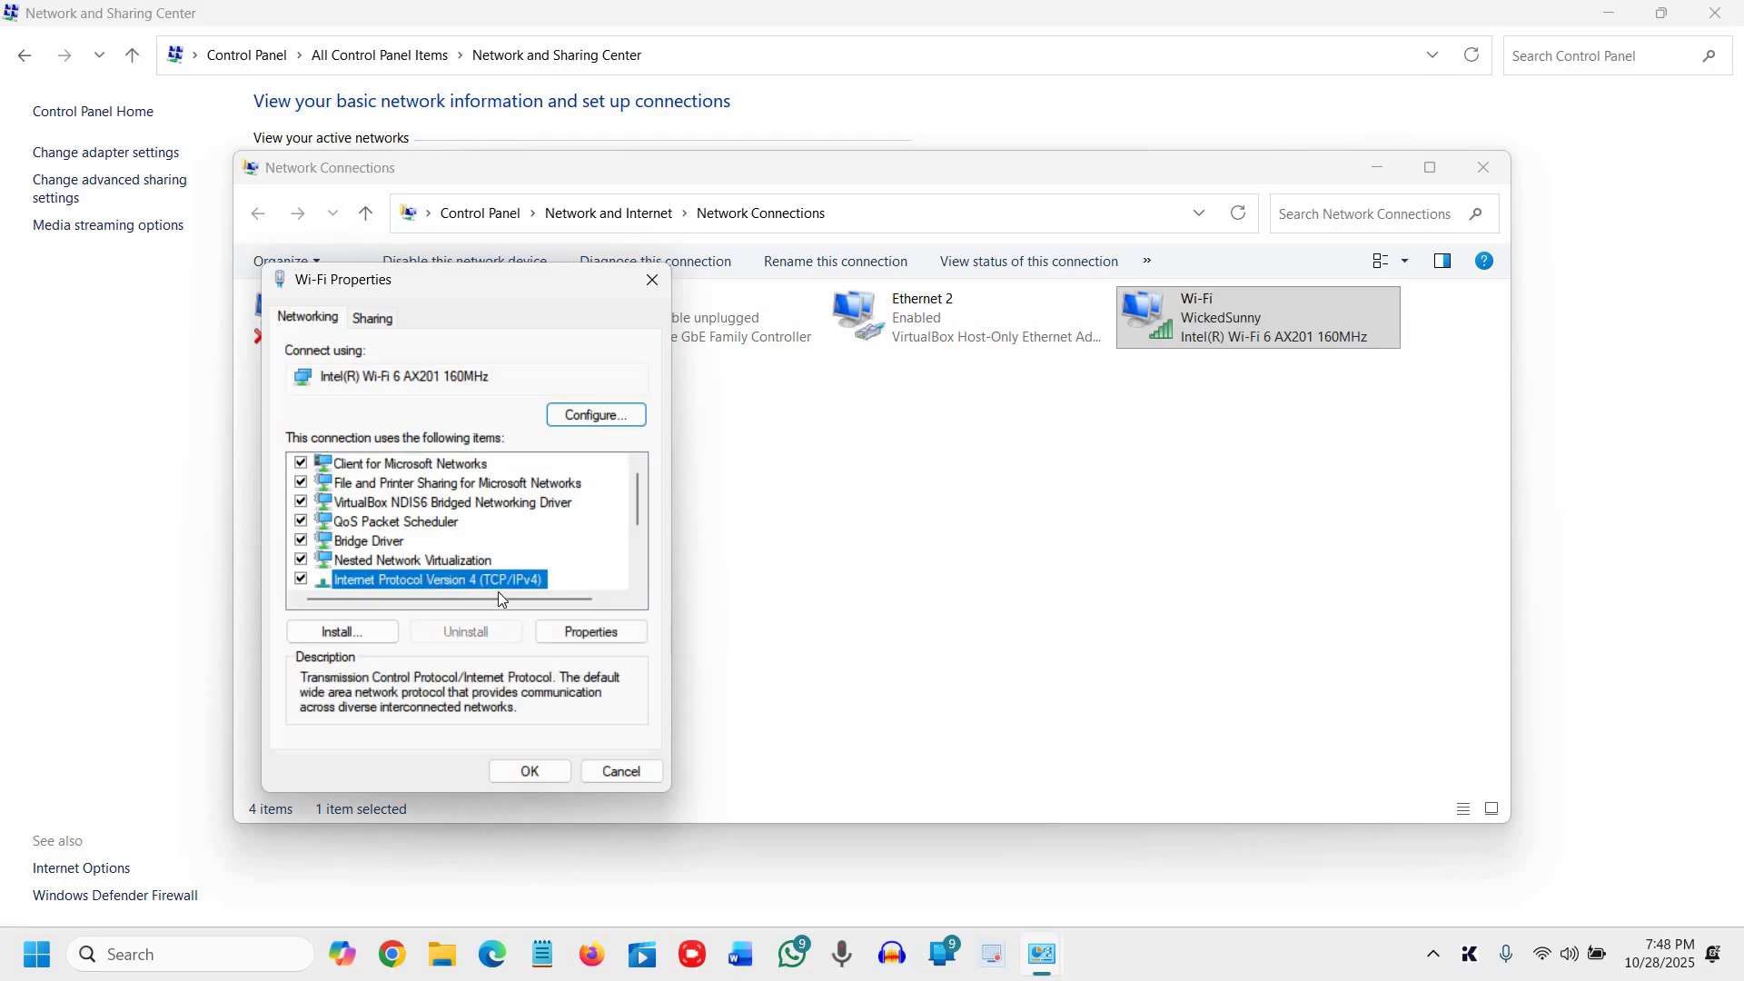
left_click(616, 638)
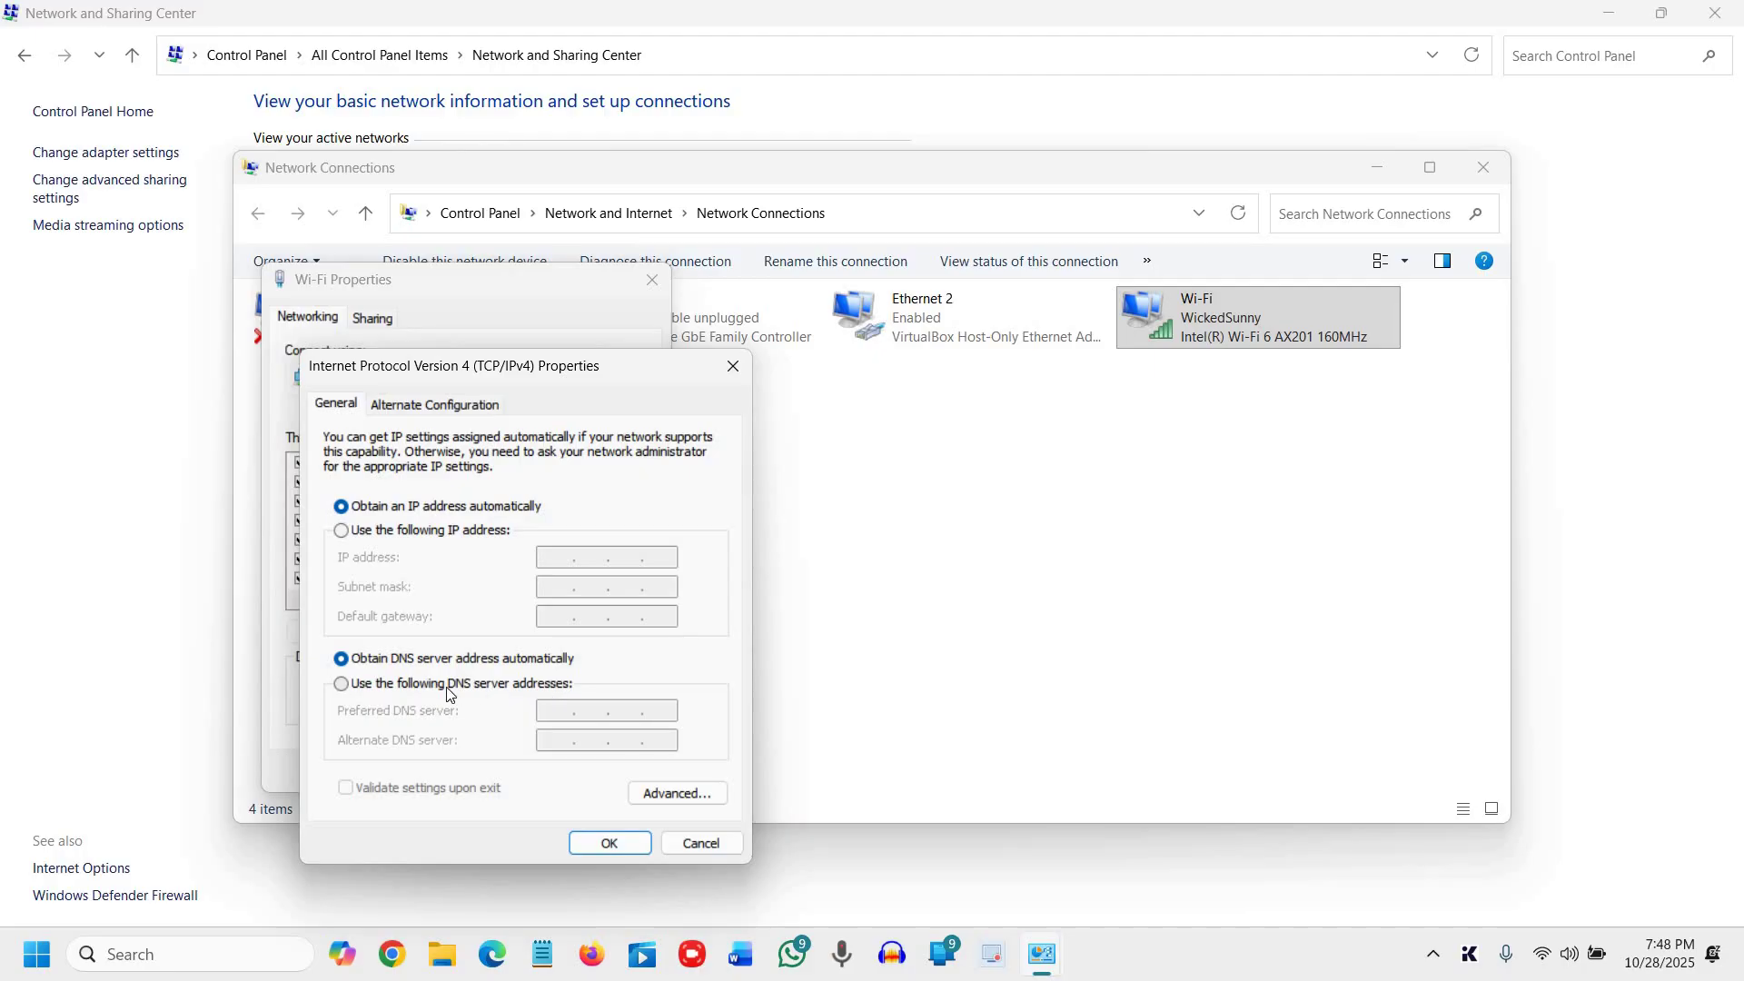
Step: Switch to manual DNS server addresses and enter 8.8.8.8 as the preferred DNS server
left_click(343, 685)
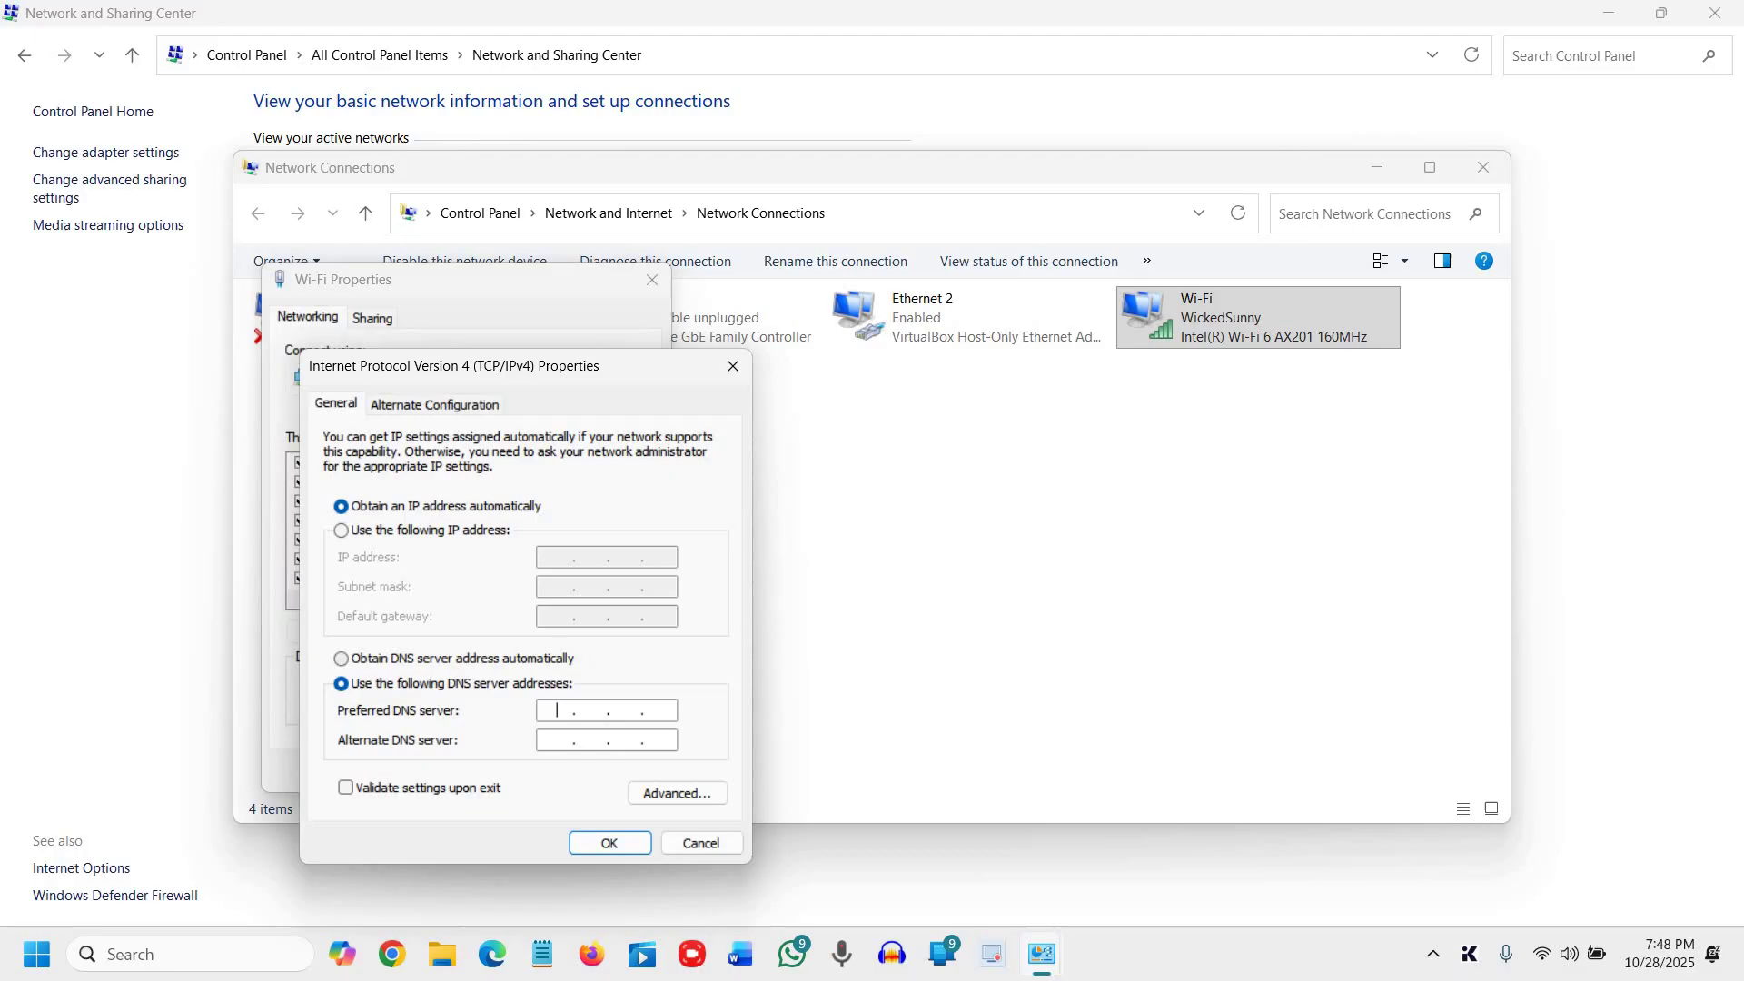
type("8")
type("8")
type("8.")
key("period")
type("8")
Step: Enter 1.1.1.1 in the Alternate DNS server field
left_click(588, 747)
type("1 . ")
type("1")
type("1 . ")
type("1")
Step: Apply the IPv4 DNS settings, then close Wi-Fi Properties, Network Connections and Network and Sharing Center
left_click(619, 846)
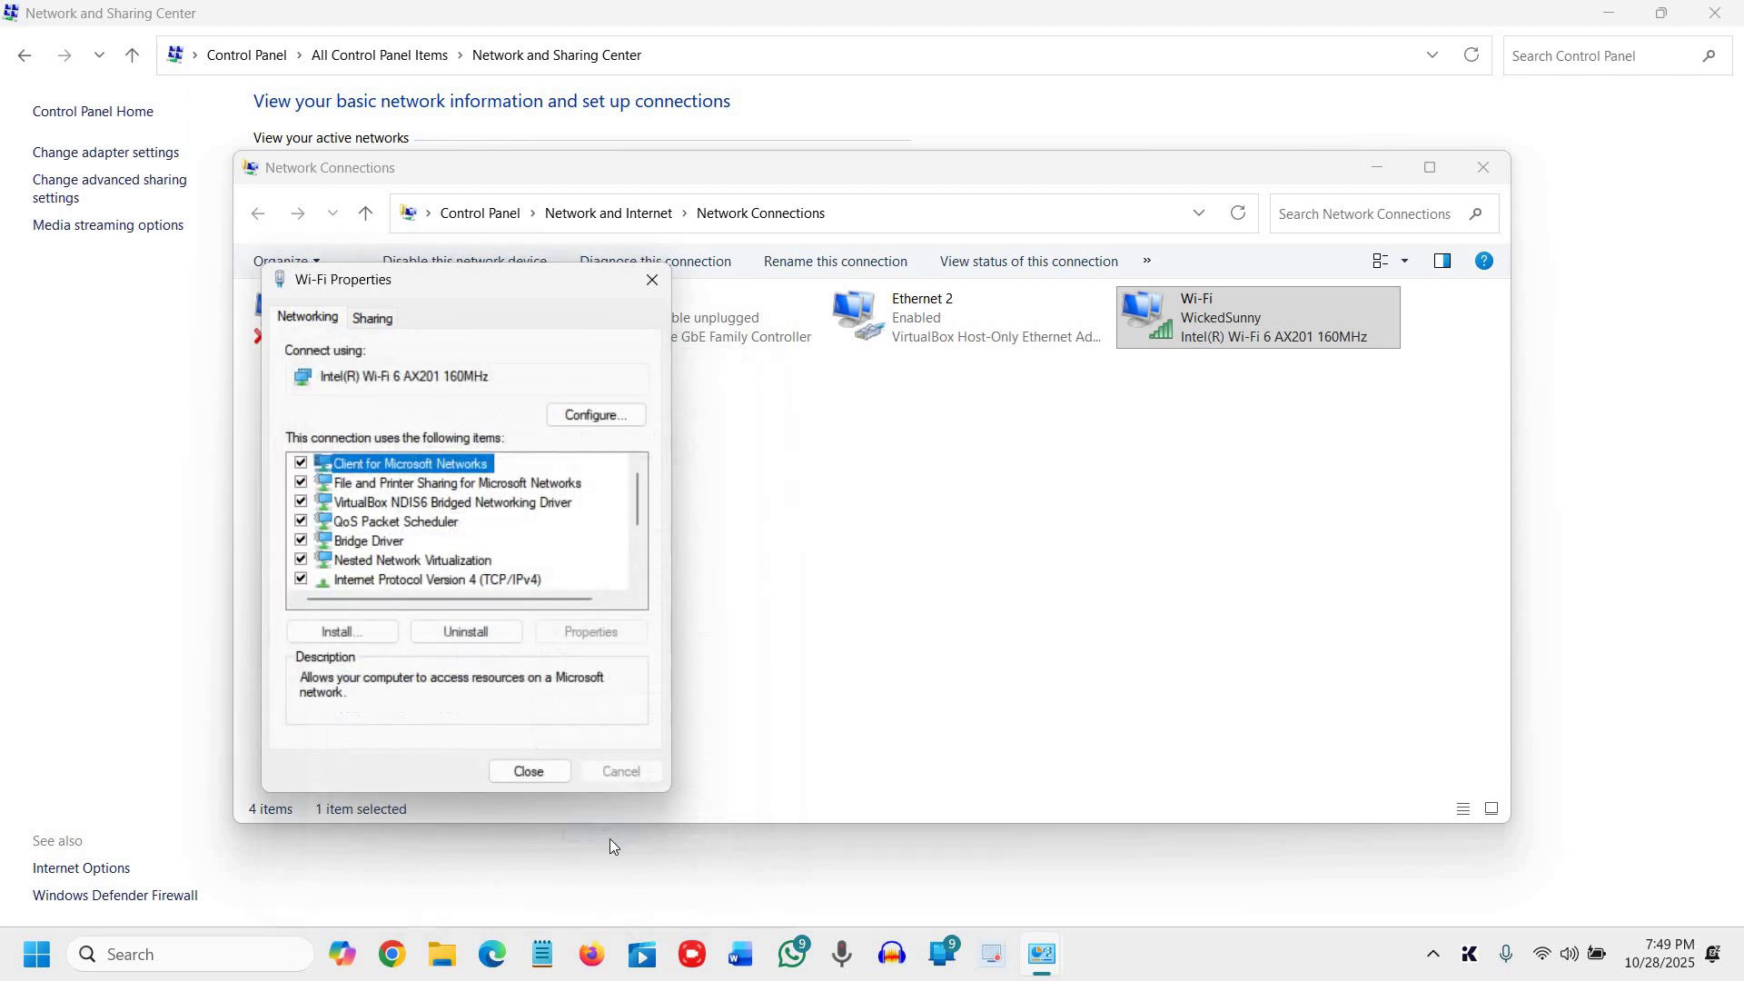
left_click(529, 772)
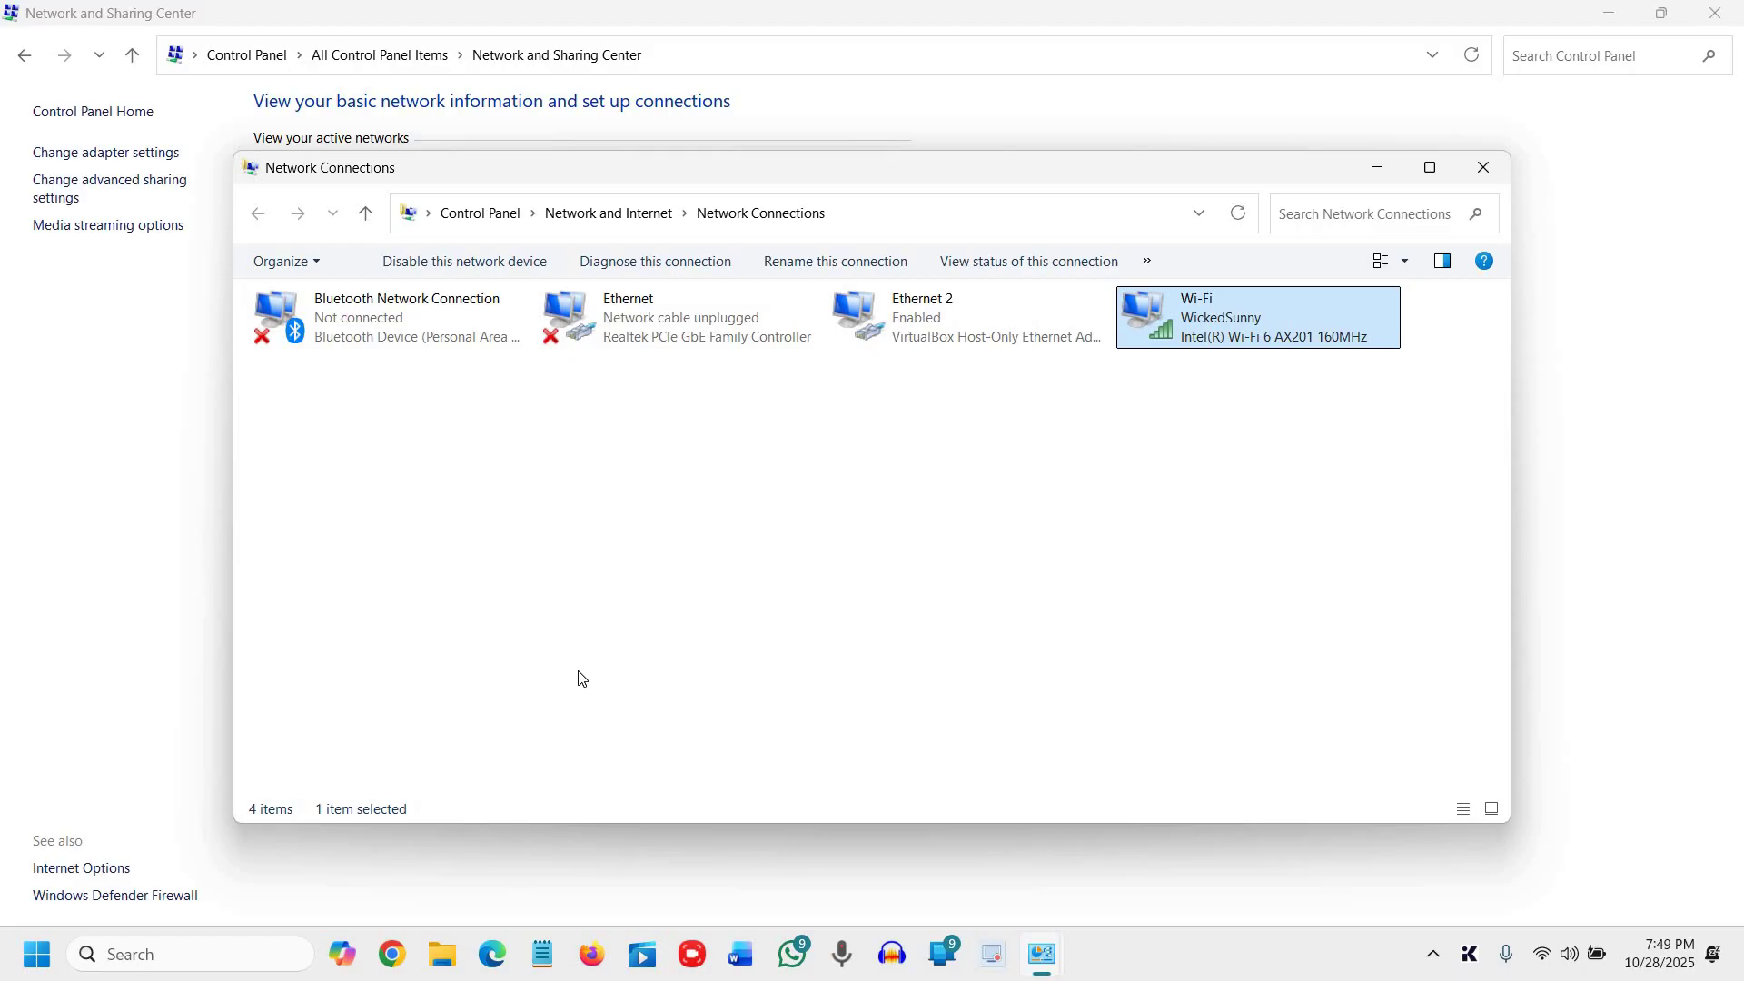
left_click(1483, 169)
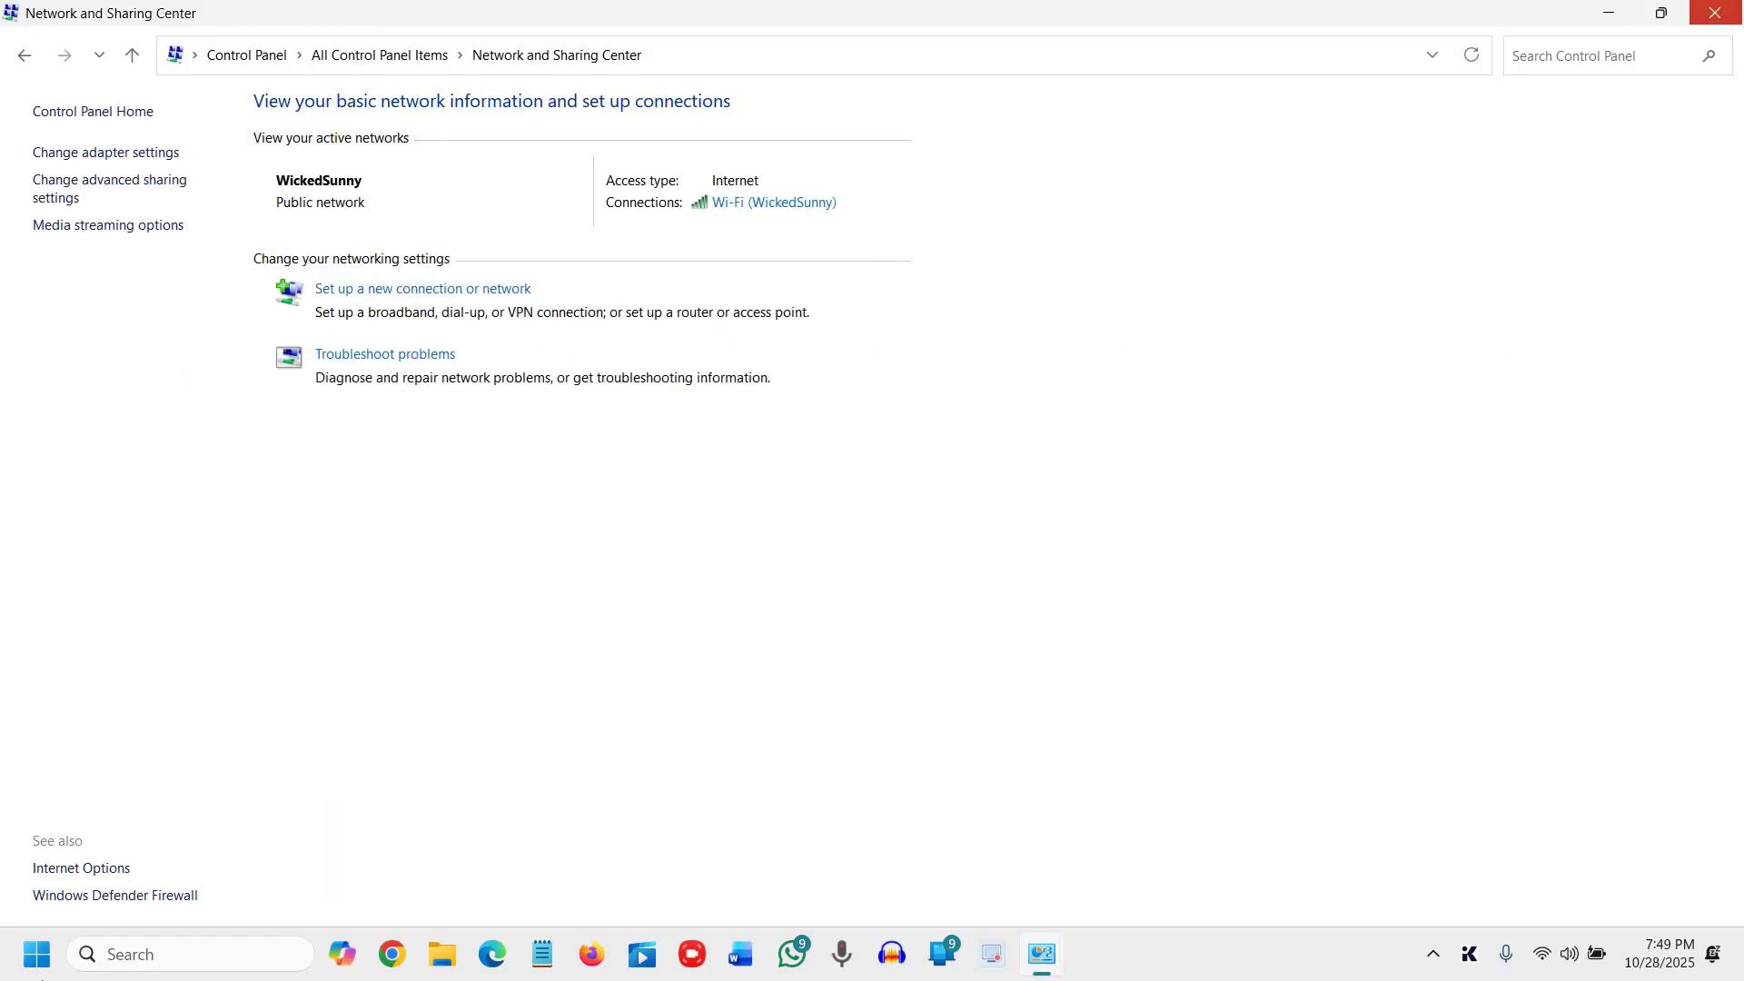
left_click(1715, 13)
Step: Search for 'cmd' and run Command Prompt as administrator
left_click(144, 954)
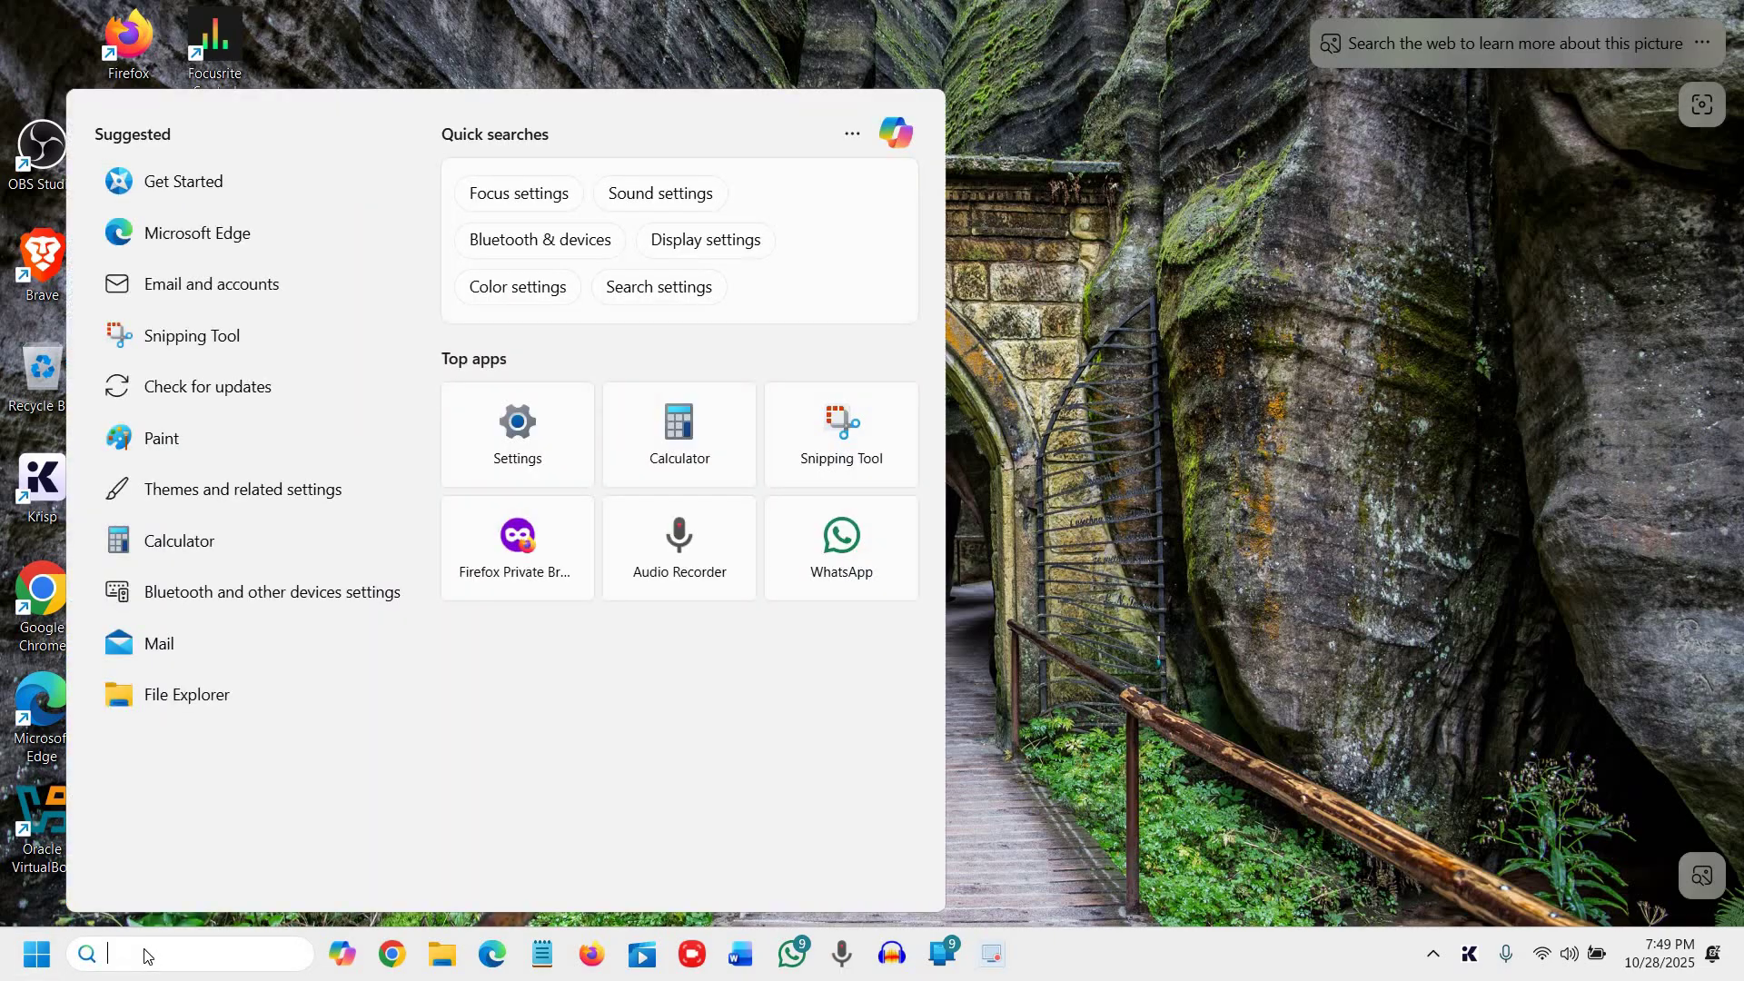
type("cm")
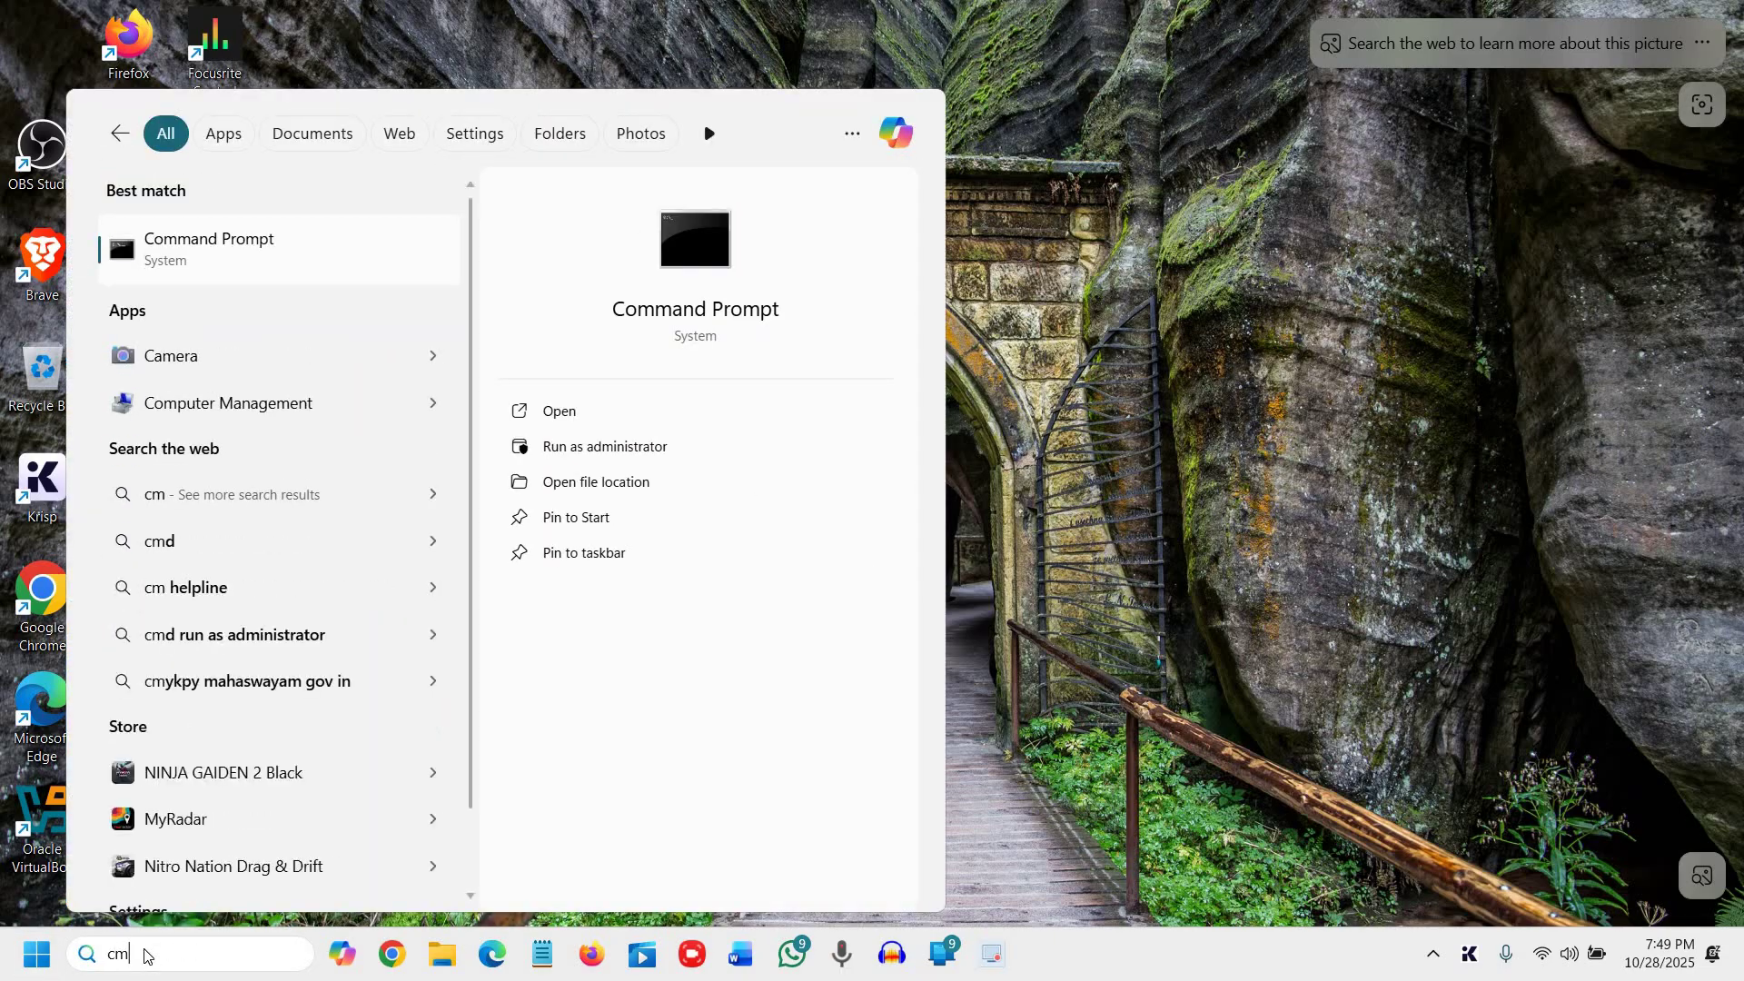
type("d")
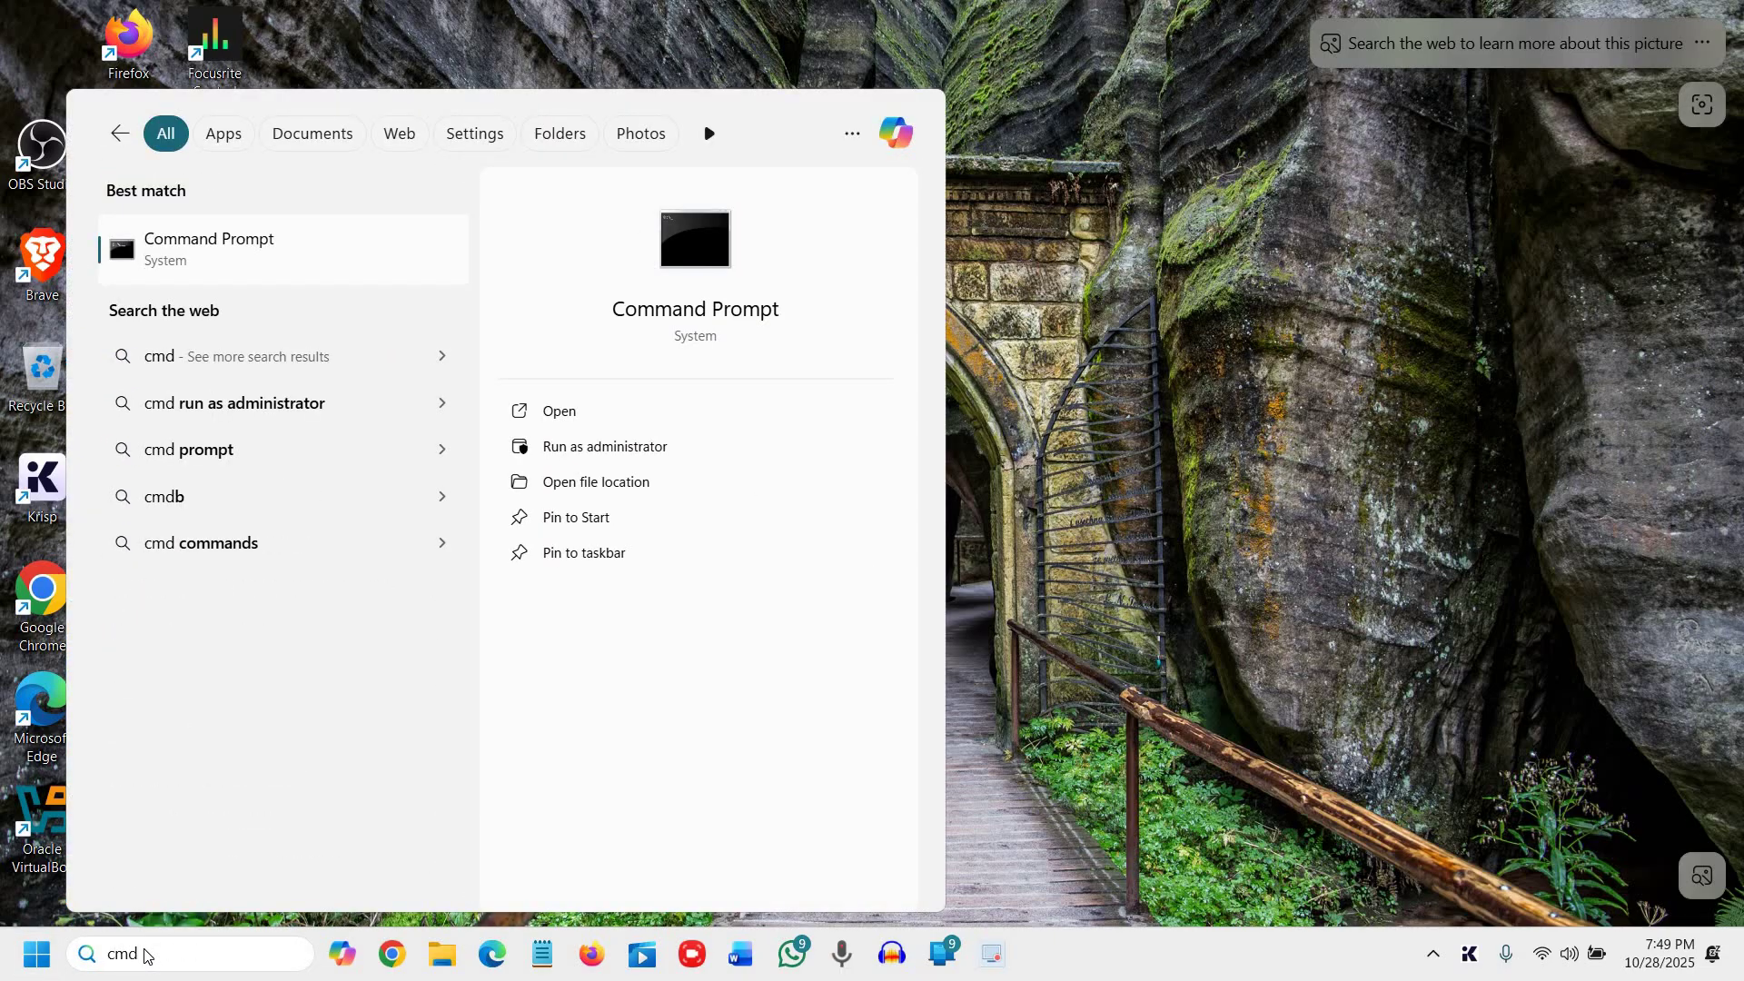
left_click(597, 447)
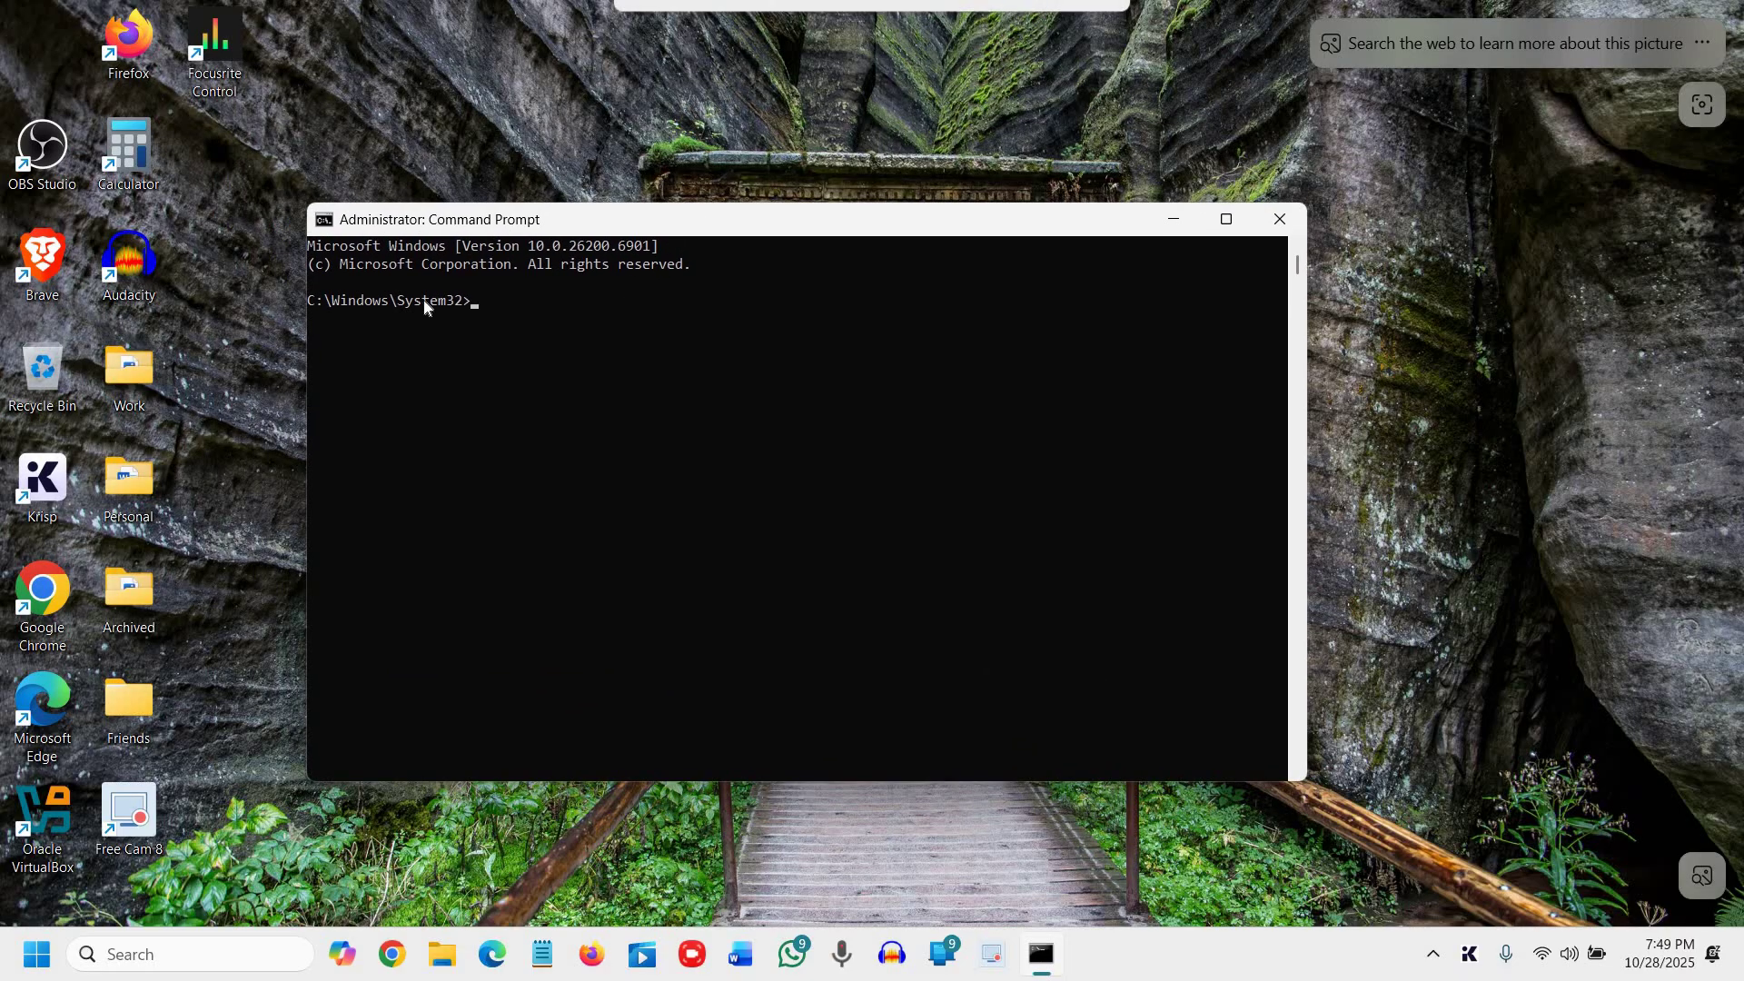
type("ip")
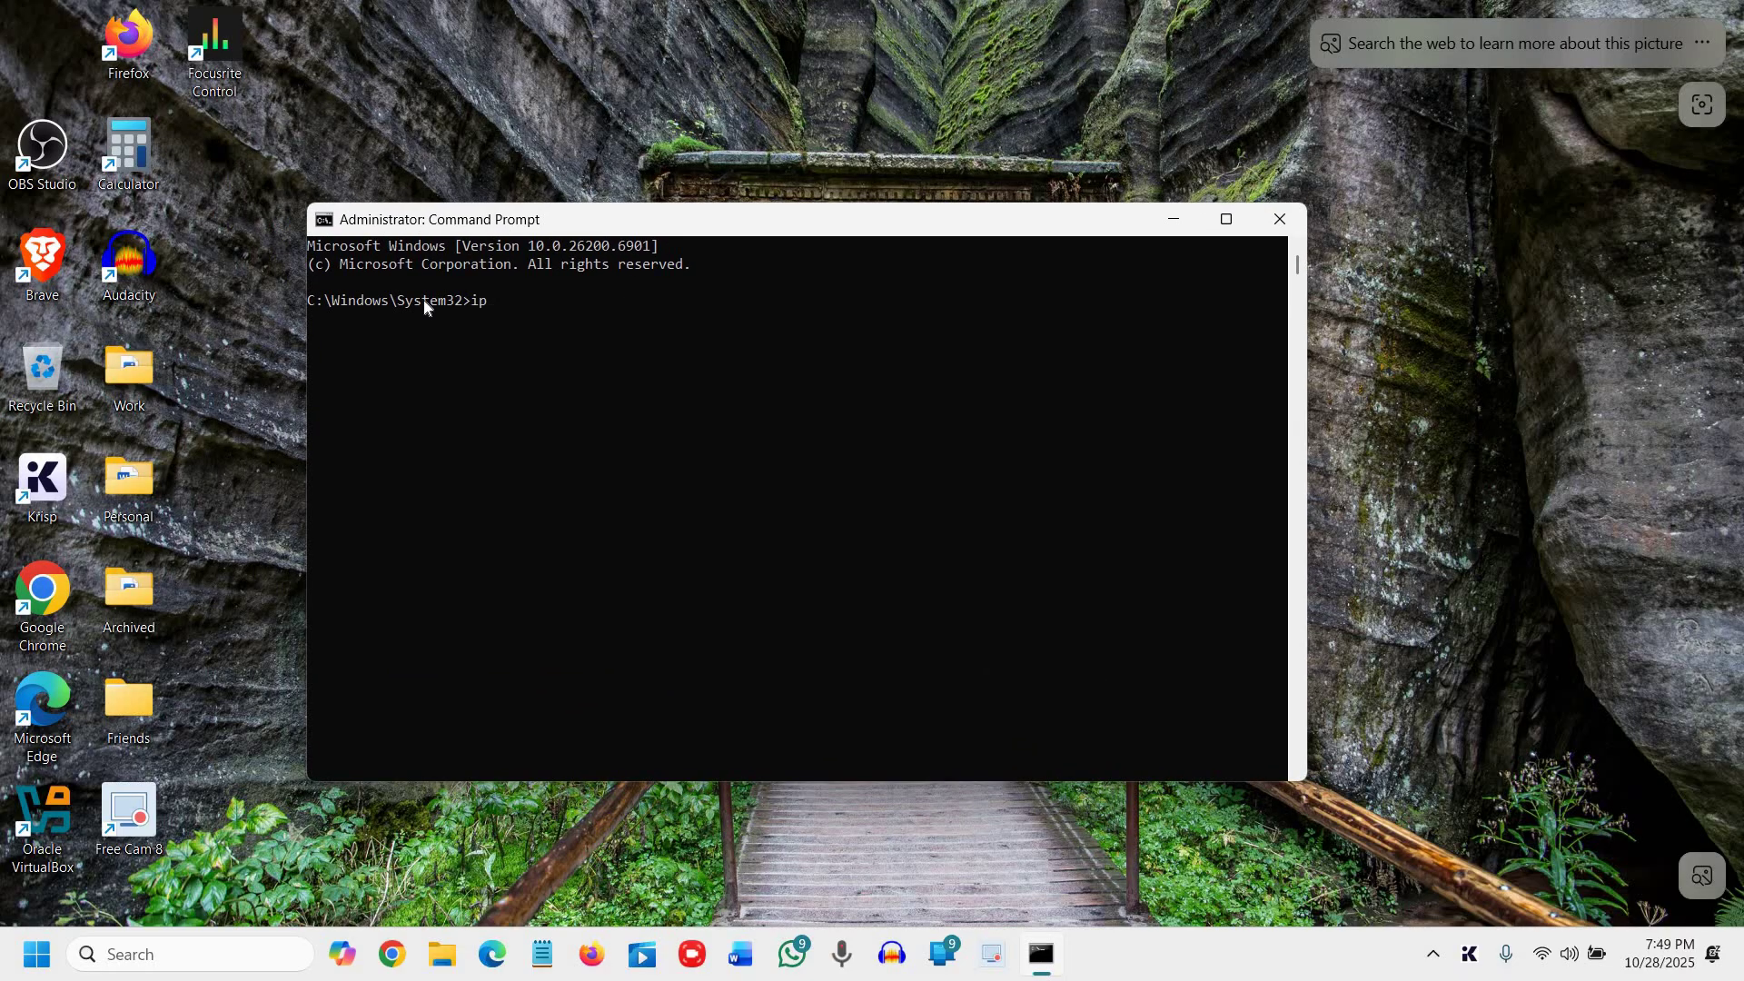
type("co")
type("nfig")
type(" /")
type("flushd")
type("ns")
Step: Run ipconfig /flushdns at the administrator prompt
key("Return")
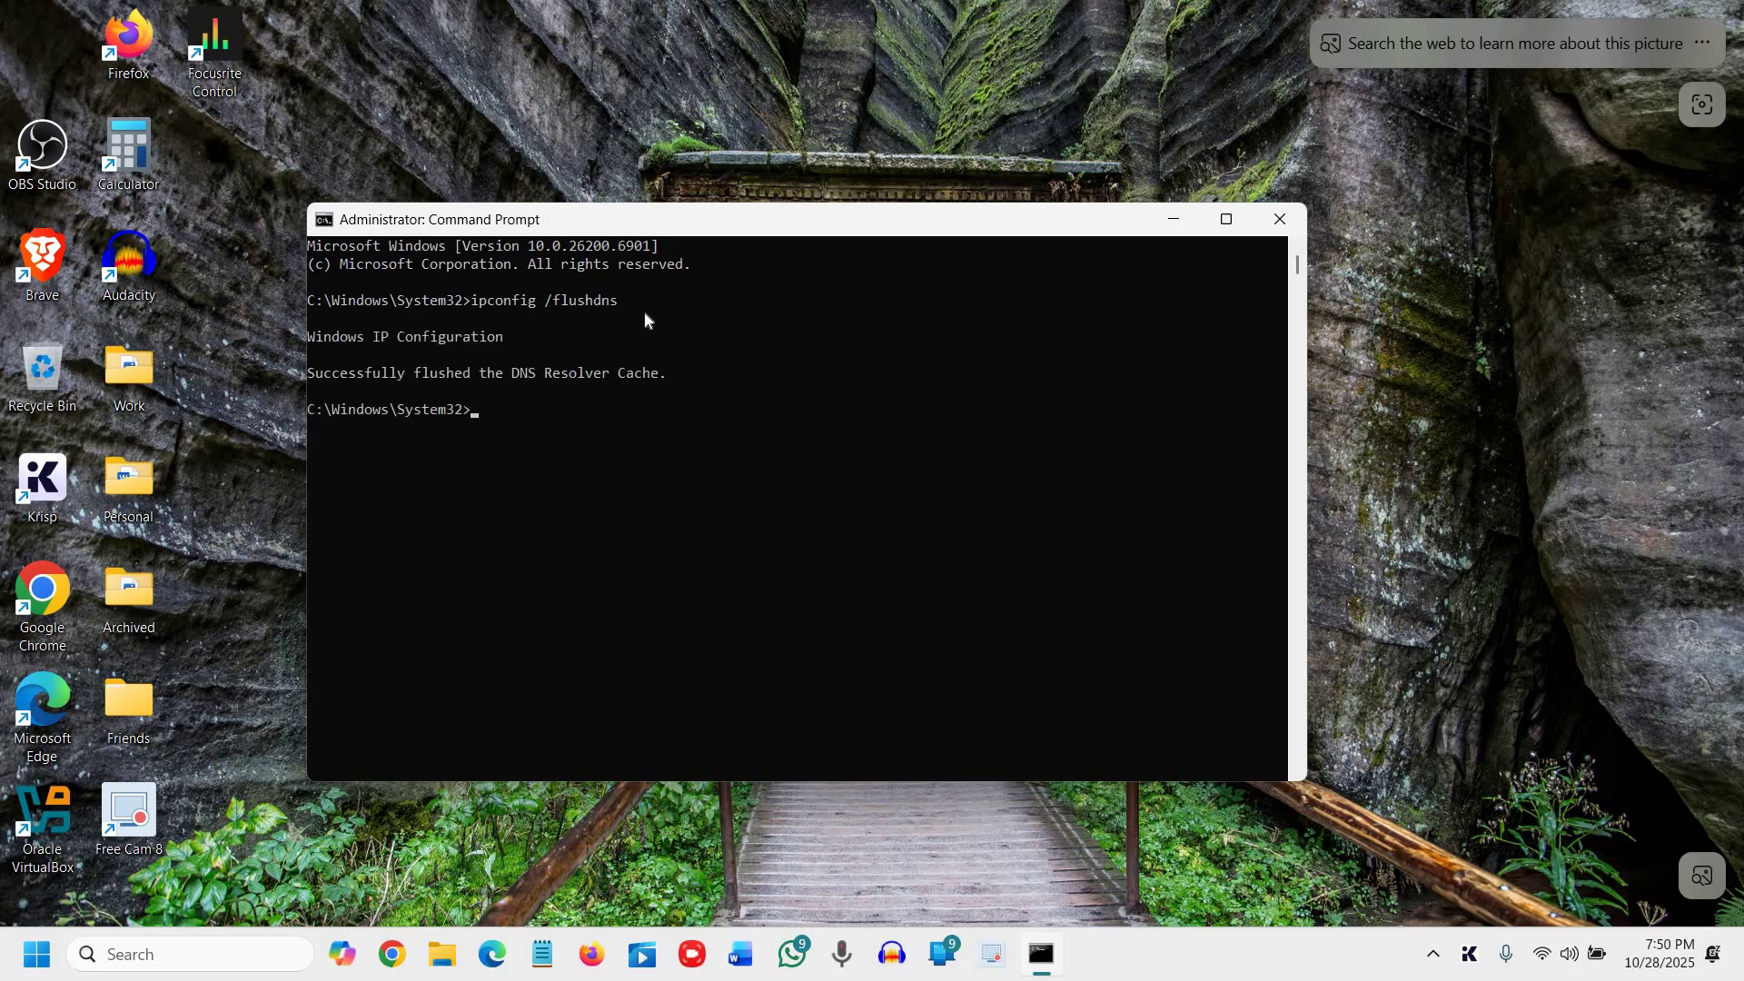